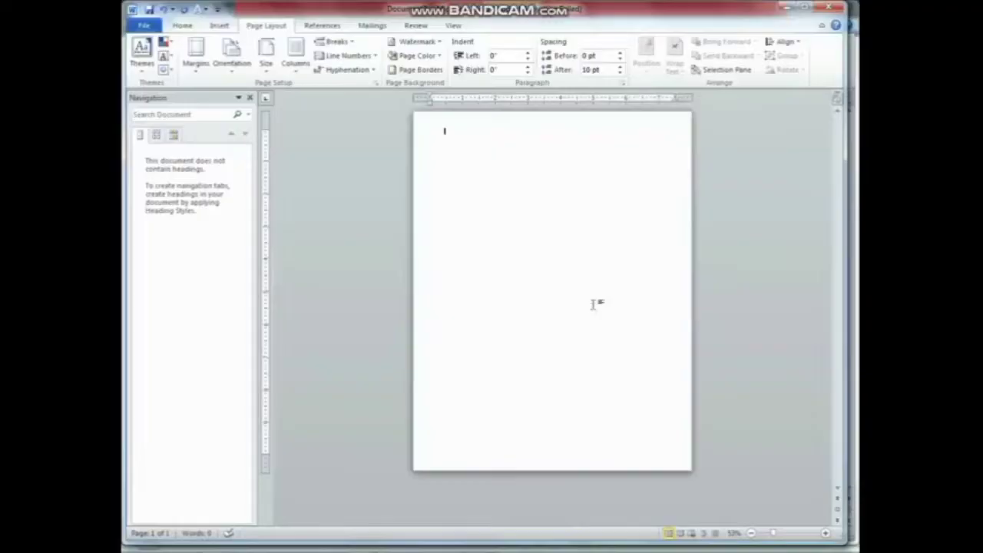
Draw a full-height rectangle about 10.96 inches tall and 3.39 inches wide along the page's left edge and fill it dark blue
{"action": "left_click", "coordinate": [219, 25]}
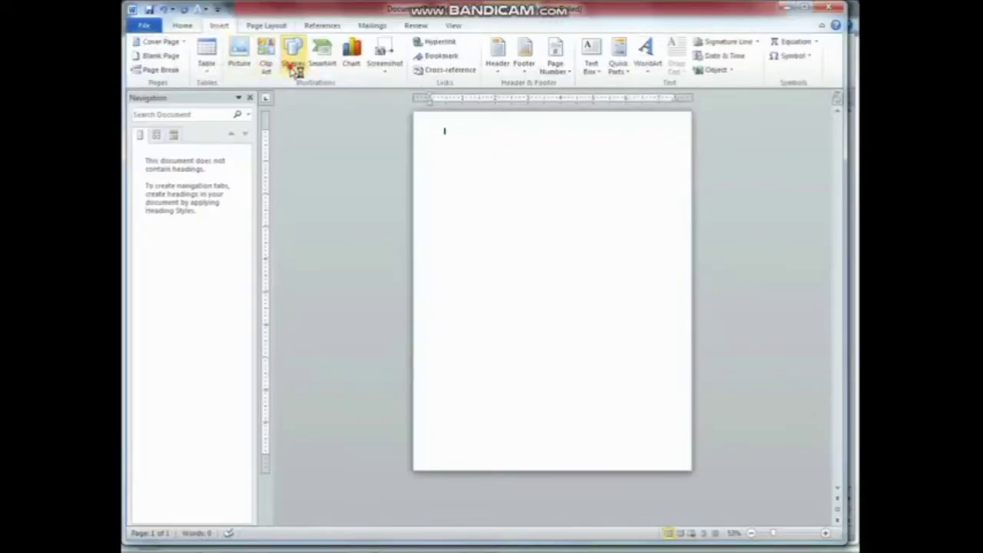
{"action": "left_click", "coordinate": [292, 63]}
{"action": "left_click", "coordinate": [329, 100]}
{"action": "key", "text": "F1"}
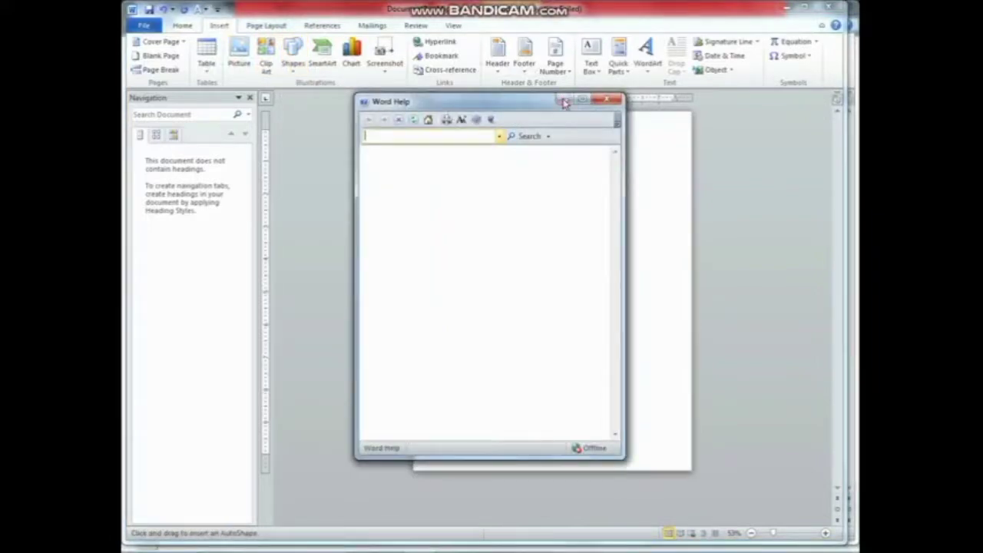
{"action": "left_click", "coordinate": [608, 99]}
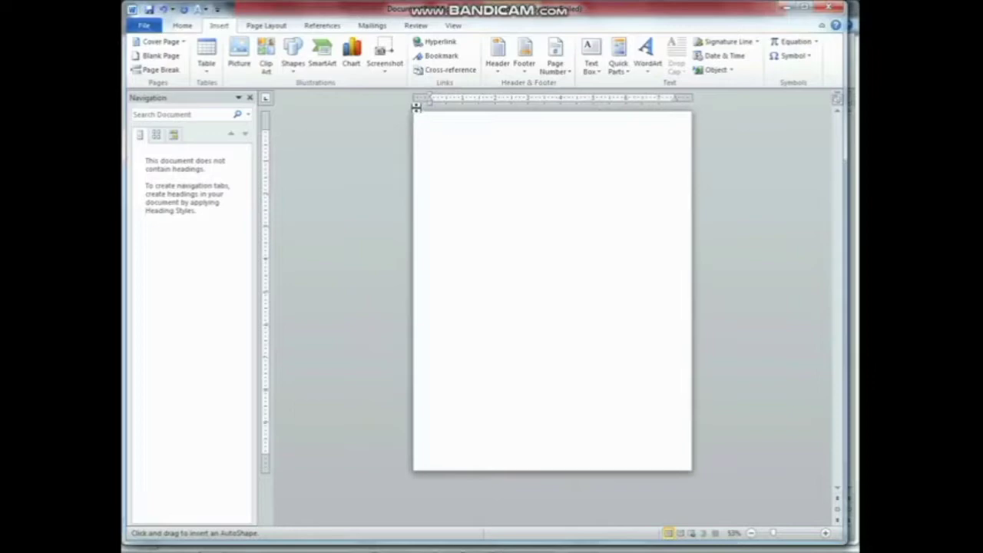
{"action": "left_click_drag", "start_coordinate": [414, 113], "coordinate": [525, 468]}
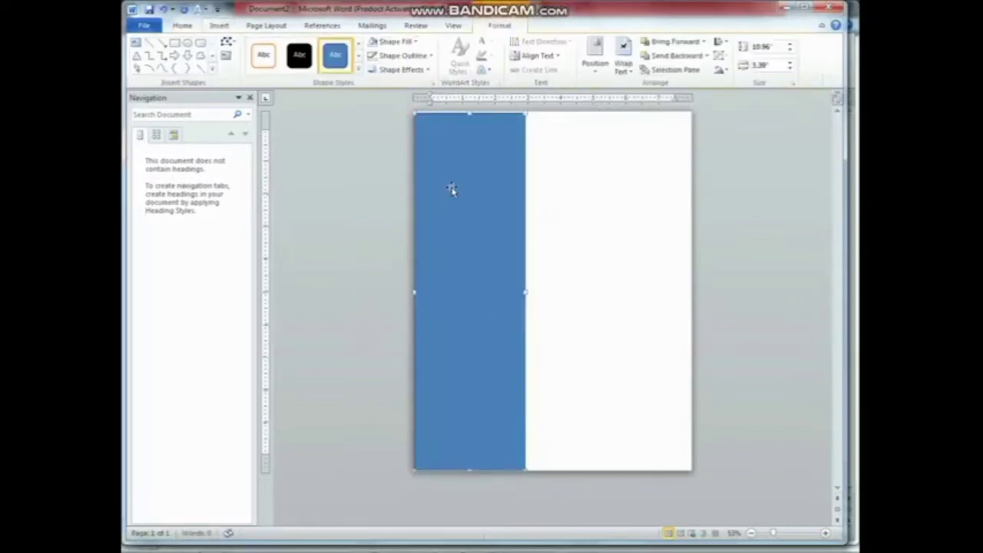
{"action": "mouse_move", "coordinate": [451, 190]}
{"action": "left_mouse_down"}
{"action": "mouse_move", "coordinate": [445, 180]}
{"action": "mouse_move", "coordinate": [444, 188]}
{"action": "left_mouse_up"}
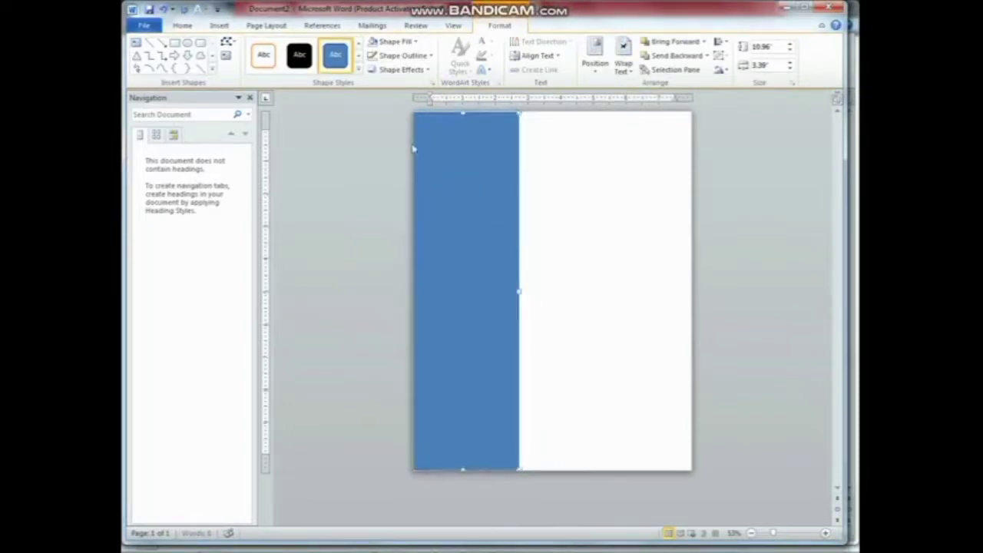
{"action": "left_click", "coordinate": [399, 41]}
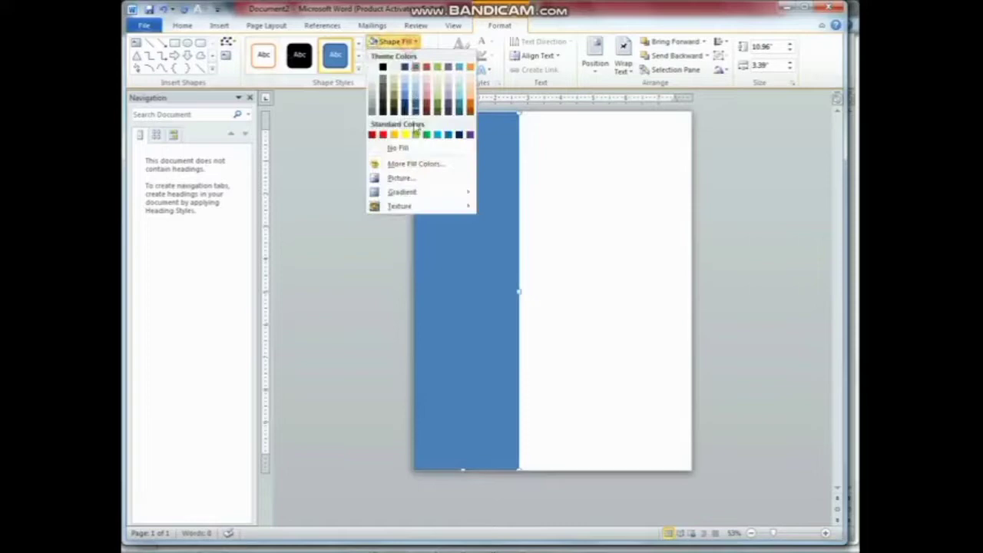
{"action": "left_click", "coordinate": [461, 136]}
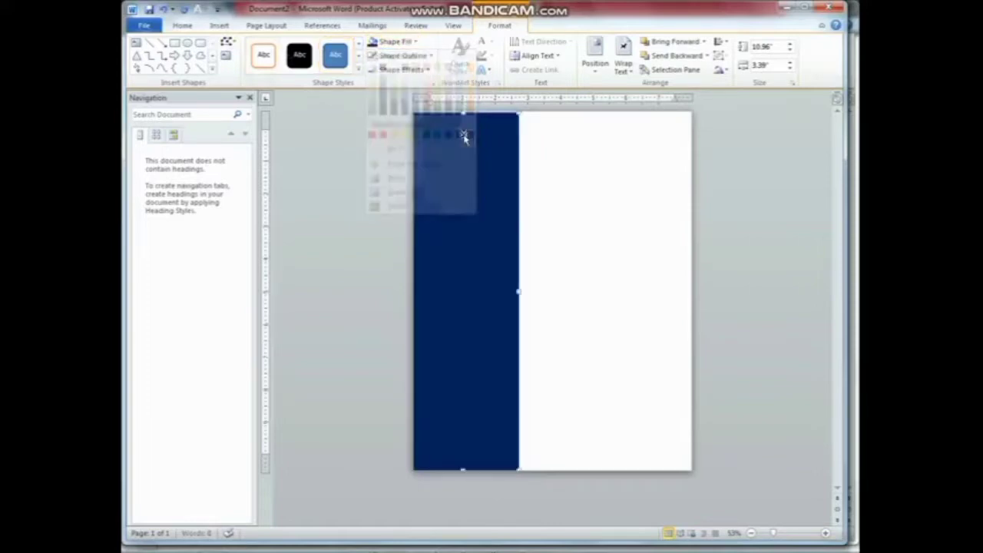
Draw a text box about 10.96 by 5.24 inches over the blank area beside the blue rectangle and enter the heading OBJECTIVE
{"action": "left_click", "coordinate": [185, 27]}
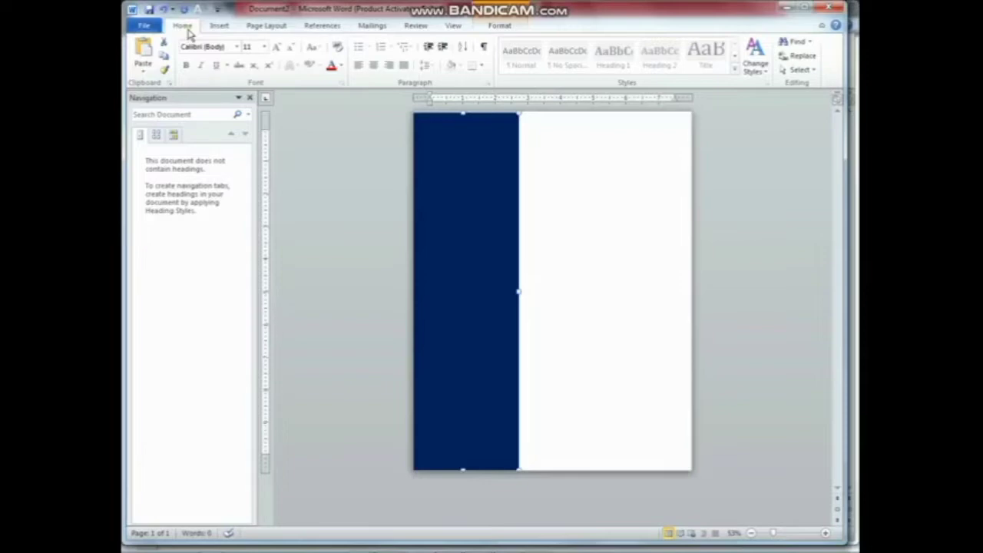
{"action": "left_click", "coordinate": [219, 27]}
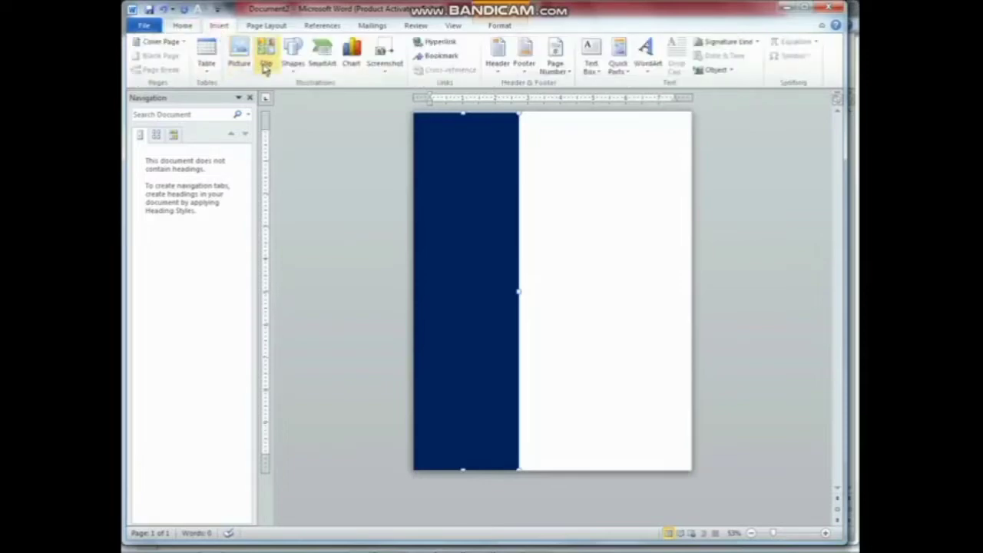
{"action": "left_click", "coordinate": [292, 65]}
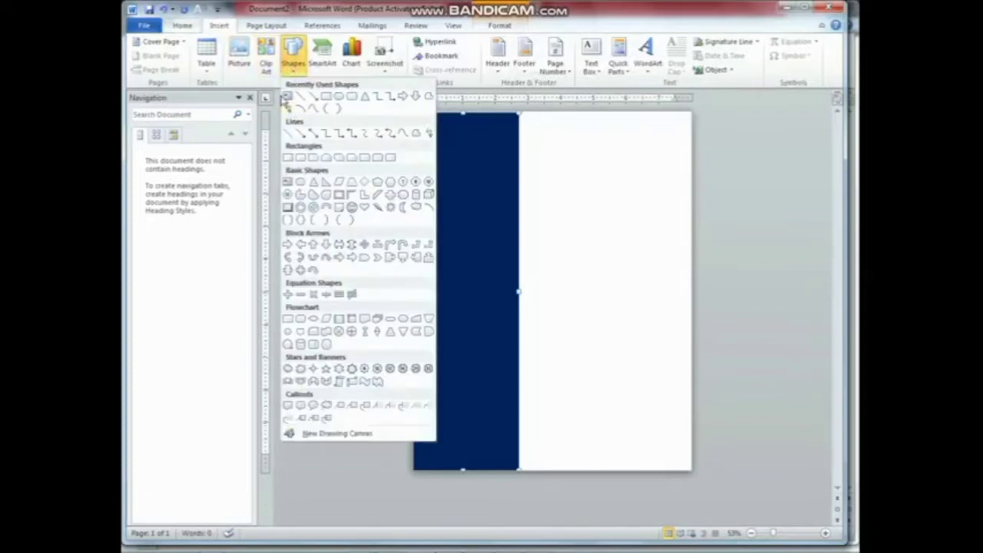
{"action": "left_click", "coordinate": [285, 96]}
{"action": "mouse_move", "coordinate": [519, 115]}
{"action": "left_mouse_down"}
{"action": "mouse_move", "coordinate": [717, 497]}
{"action": "mouse_move", "coordinate": [684, 450]}
{"action": "mouse_move", "coordinate": [702, 464]}
{"action": "mouse_move", "coordinate": [690, 472]}
{"action": "left_mouse_up"}
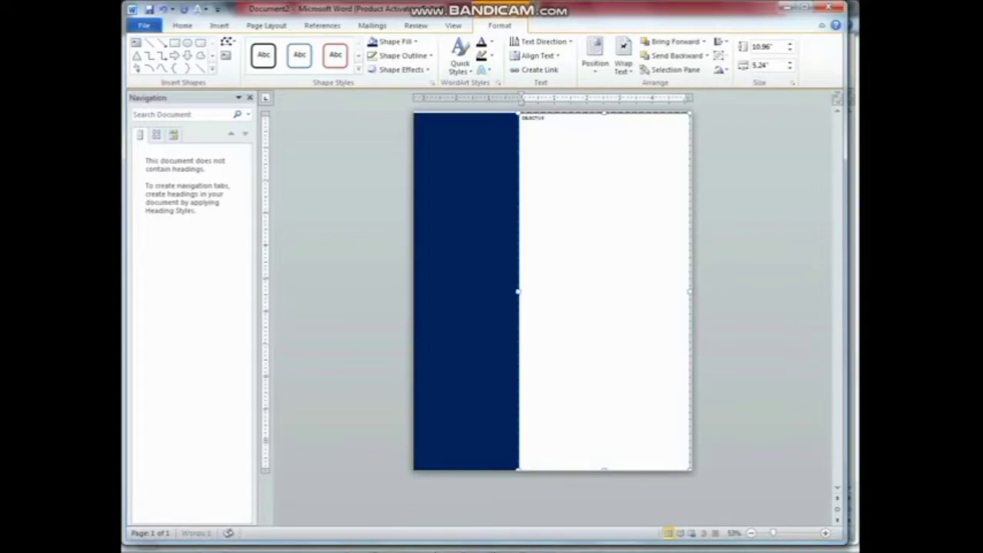
Copy the paragraph under SUMMARY in the DFG document and paste it below the OBJECTIVE heading in Document2
{"action": "mouse_move", "coordinate": [361, 543]}
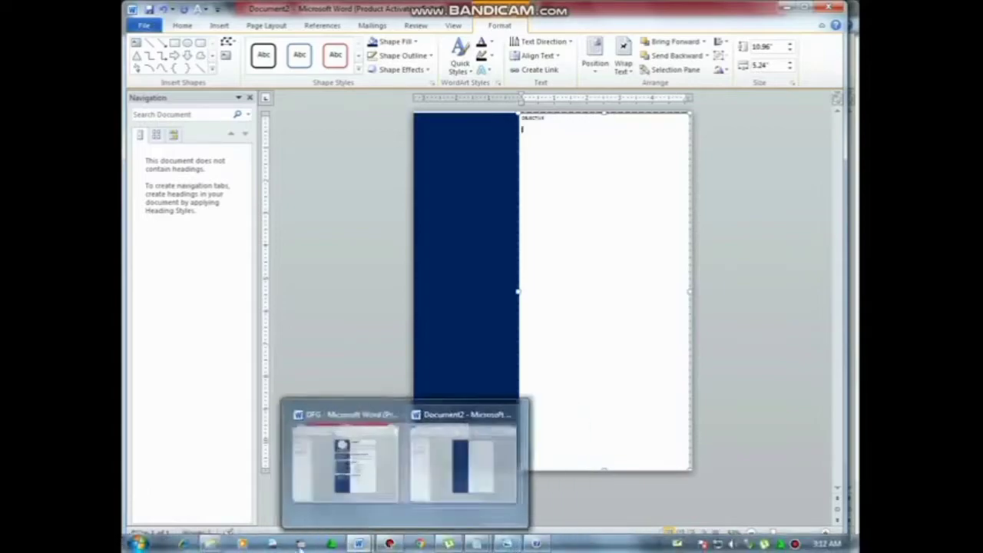
{"action": "left_click", "coordinate": [346, 434]}
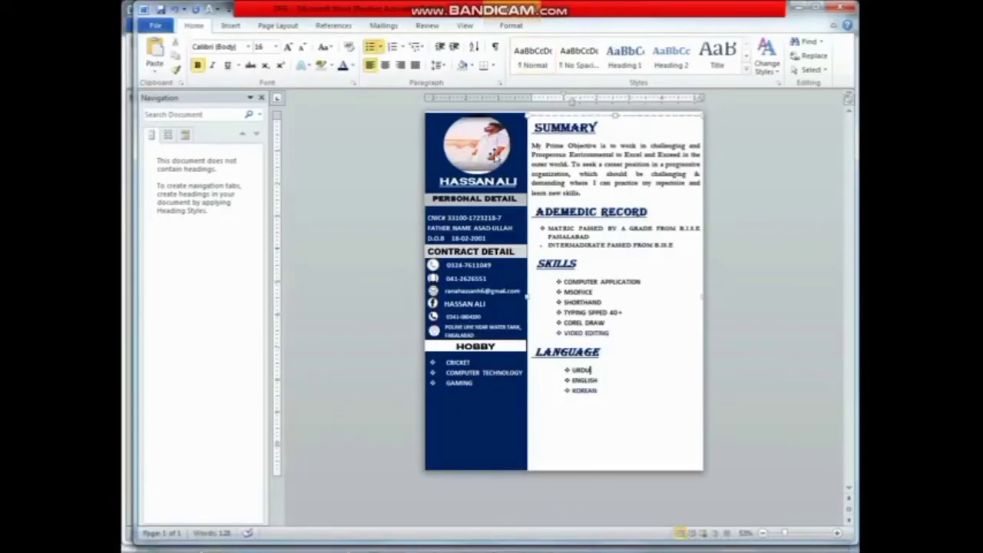
{"action": "left_click_drag", "start_coordinate": [530, 146], "coordinate": [588, 198]}
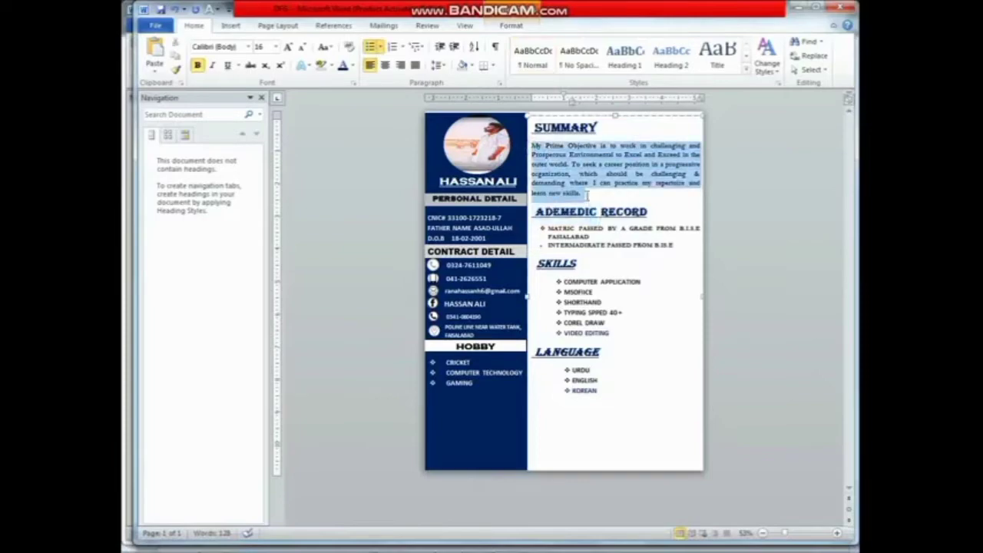
{"action": "mouse_move", "coordinate": [361, 544]}
{"action": "left_click", "coordinate": [432, 461]}
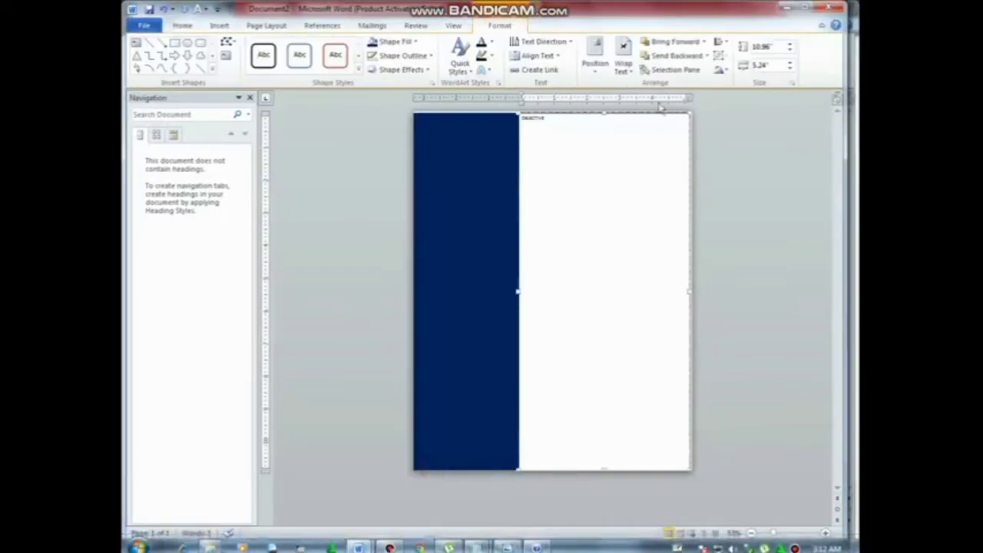
{"action": "type", "text": "My Prime Objective is to work in challenging and Prosperous Environment to Excel and Exceed in the outer world. To seek a career position in a progressive organization, which should be challenging & demanding where I can practice my repertoire and learn new skills."}
Set the OBJECTIVE heading to 28 pt Cooper Black
{"action": "left_click_drag", "start_coordinate": [549, 119], "coordinate": [518, 119]}
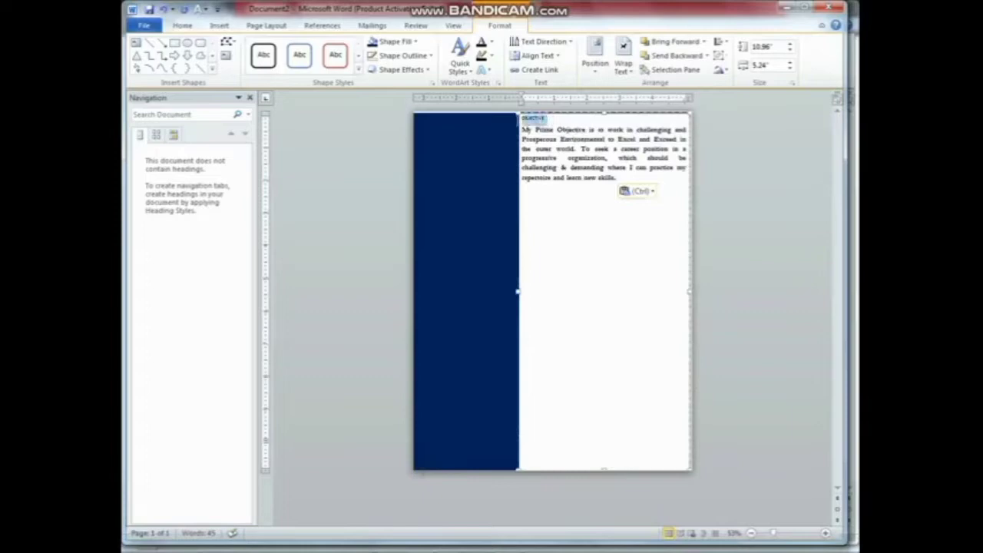
{"action": "left_click", "coordinate": [219, 26]}
{"action": "left_click", "coordinate": [182, 25]}
{"action": "left_click", "coordinate": [276, 47]}
{"action": "left_click", "coordinate": [275, 47]}
{"action": "left_click", "coordinate": [276, 47]}
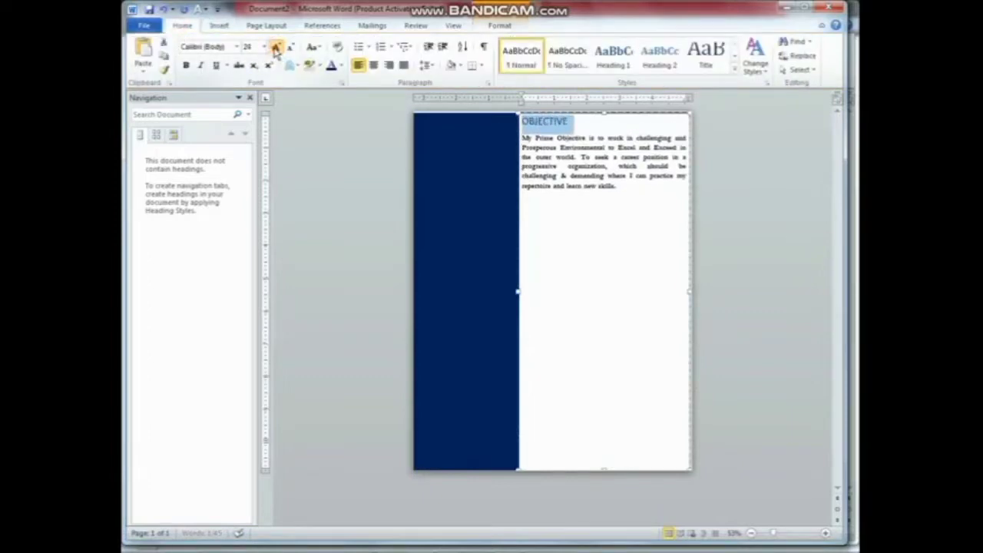
{"action": "left_click", "coordinate": [276, 47]}
{"action": "left_click", "coordinate": [276, 47]}
{"action": "left_click", "coordinate": [237, 47]}
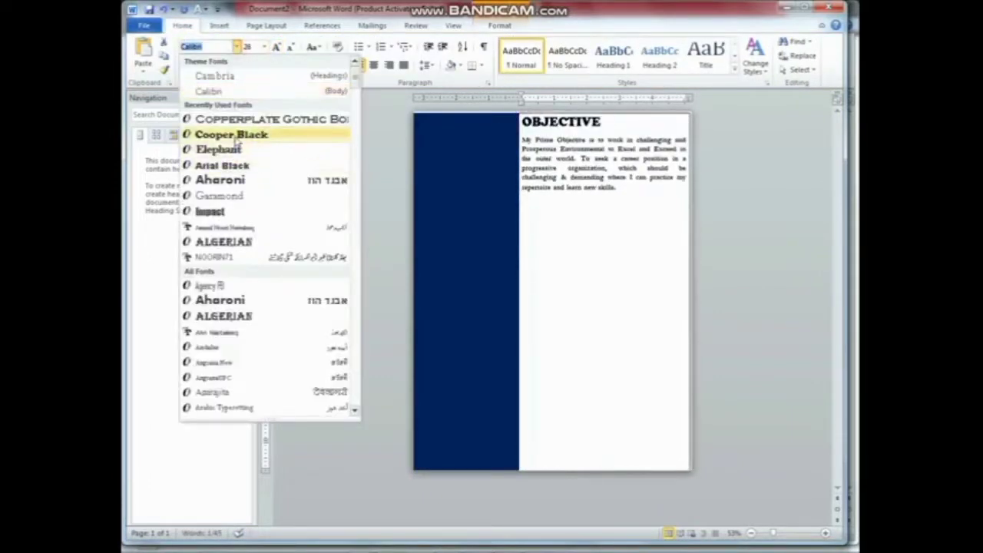
{"action": "left_click", "coordinate": [232, 136]}
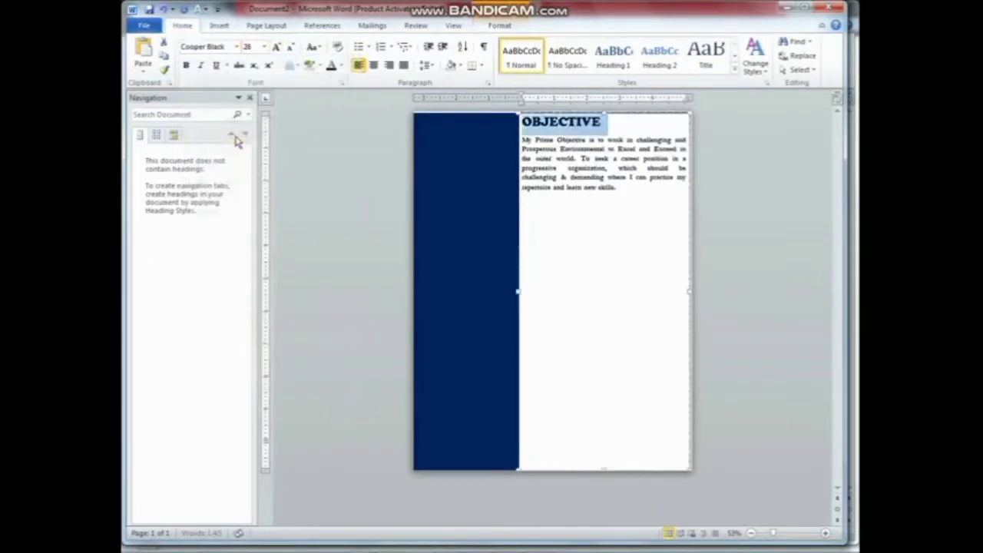
Color the OBJECTIVE heading dark blue and underline it
{"action": "left_click", "coordinate": [340, 66]}
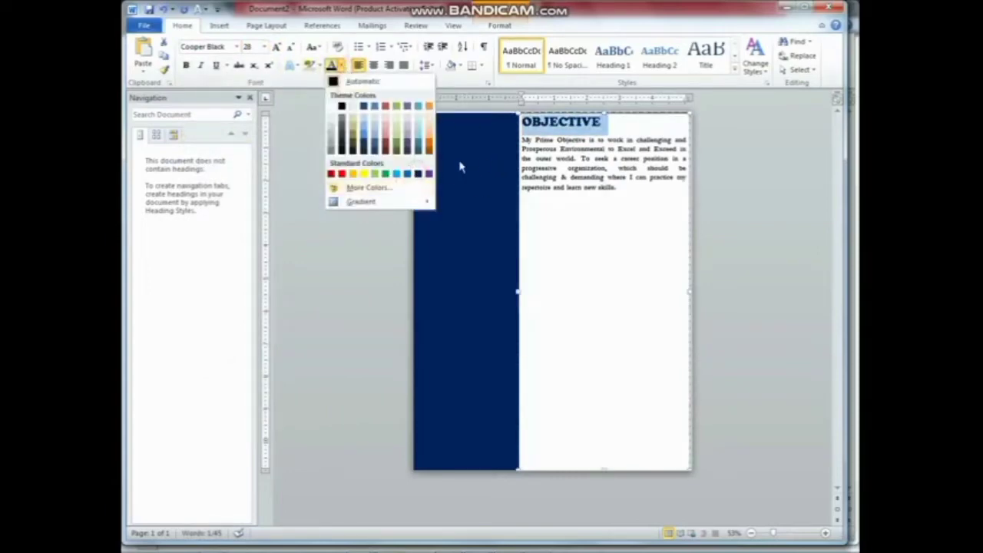
{"action": "left_click", "coordinate": [419, 175]}
{"action": "left_click", "coordinate": [216, 66]}
Add the heading ACADAMIC RECORD below the objective paragraph and set it to 28 pt Cooper Black
{"action": "left_click", "coordinate": [614, 237]}
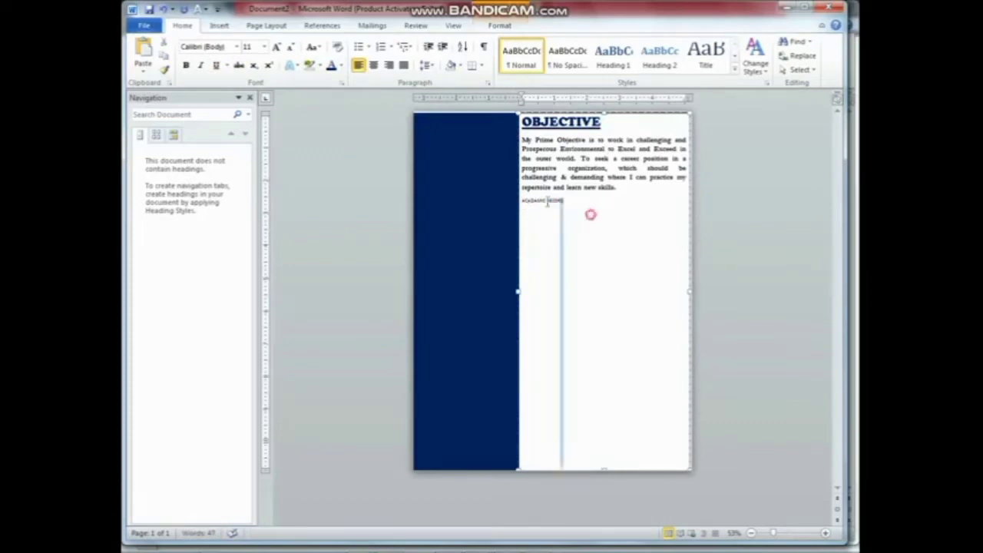
{"action": "left_click_drag", "start_coordinate": [591, 214], "coordinate": [499, 213]}
{"action": "left_click", "coordinate": [277, 48]}
{"action": "left_click", "coordinate": [277, 48]}
{"action": "left_click", "coordinate": [277, 48]}
{"action": "left_click", "coordinate": [277, 48]}
{"action": "left_click", "coordinate": [277, 48]}
{"action": "left_click", "coordinate": [277, 48]}
{"action": "left_click", "coordinate": [238, 47]}
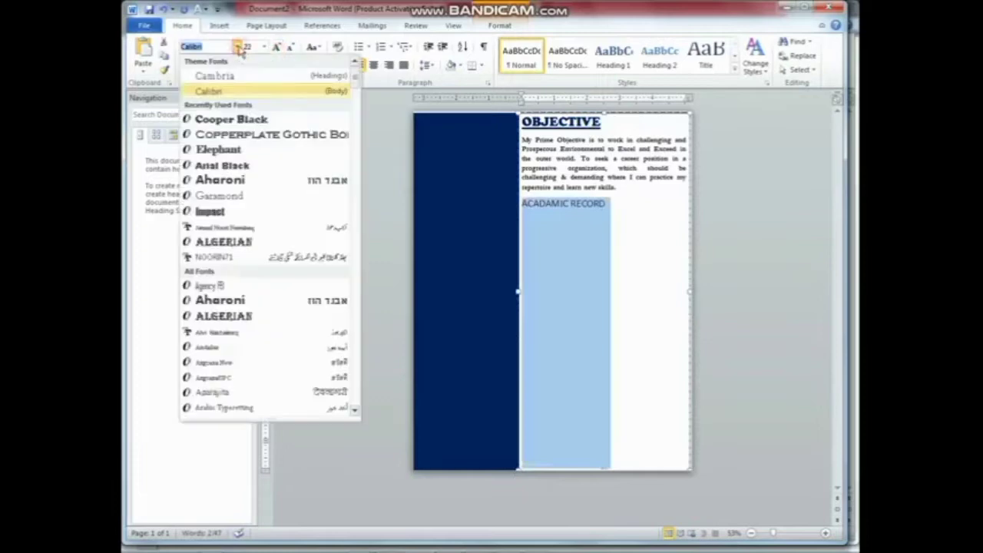
{"action": "left_click", "coordinate": [231, 119]}
{"action": "left_click", "coordinate": [276, 47]}
{"action": "left_click", "coordinate": [276, 47]}
{"action": "left_click", "coordinate": [276, 47]}
Color the ACADAMIC RECORD heading dark blue and underline it
{"action": "left_click", "coordinate": [340, 66]}
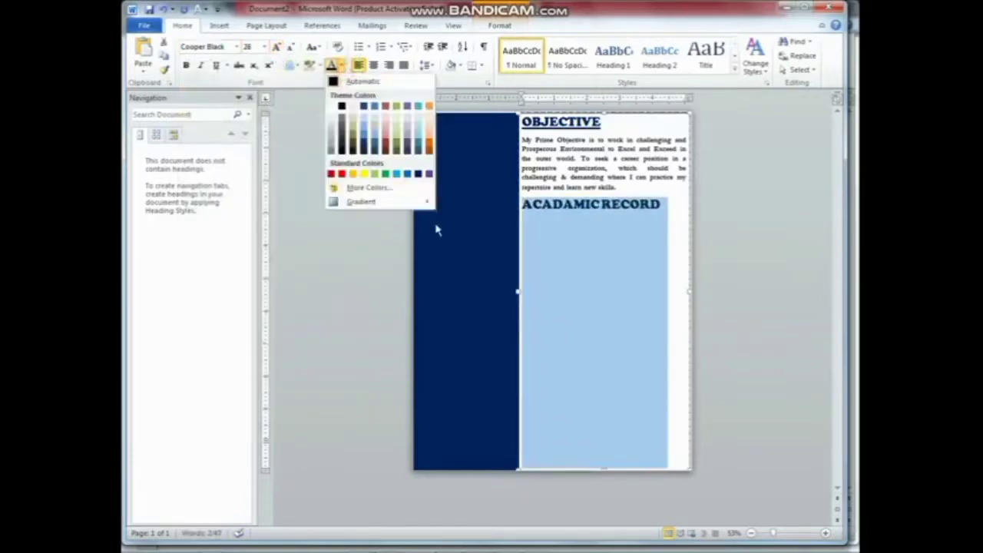
{"action": "left_click", "coordinate": [418, 175]}
{"action": "key", "text": "ctrl+u"}
{"action": "left_click", "coordinate": [672, 205]}
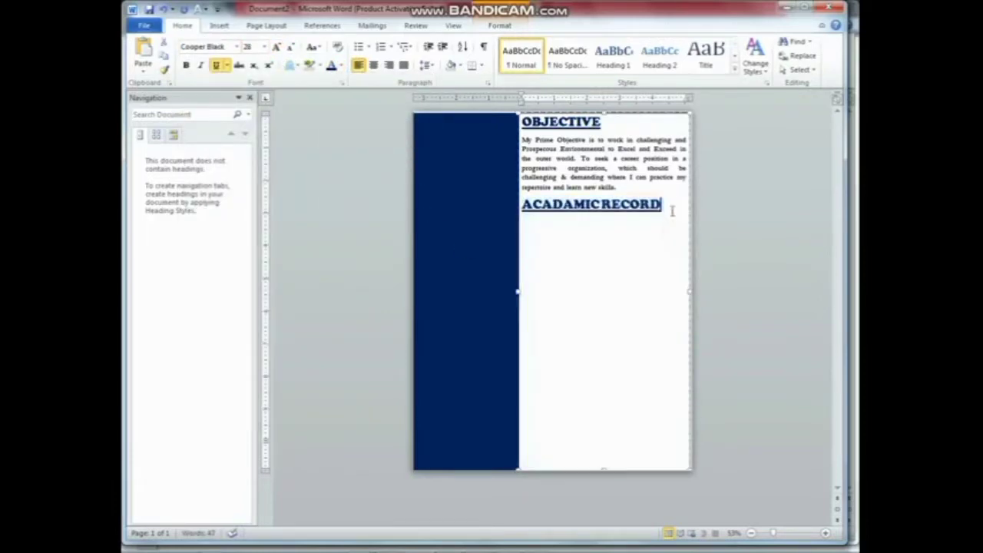
Below the ACADAMIC RECORD heading, enter non-underlined lines "MATRIC PASSED BY A GRADE IN B.I.S.E FAISALABAD" and "INTERMADIATE PASSED BY B.I.S.E FASIALABAD"
{"action": "key", "text": "Return"}
{"action": "type", "text": "MA"}
{"action": "key", "text": "BackSpace"}
{"action": "key", "text": "BackSpace"}
{"action": "key", "text": "ctrl+u"}
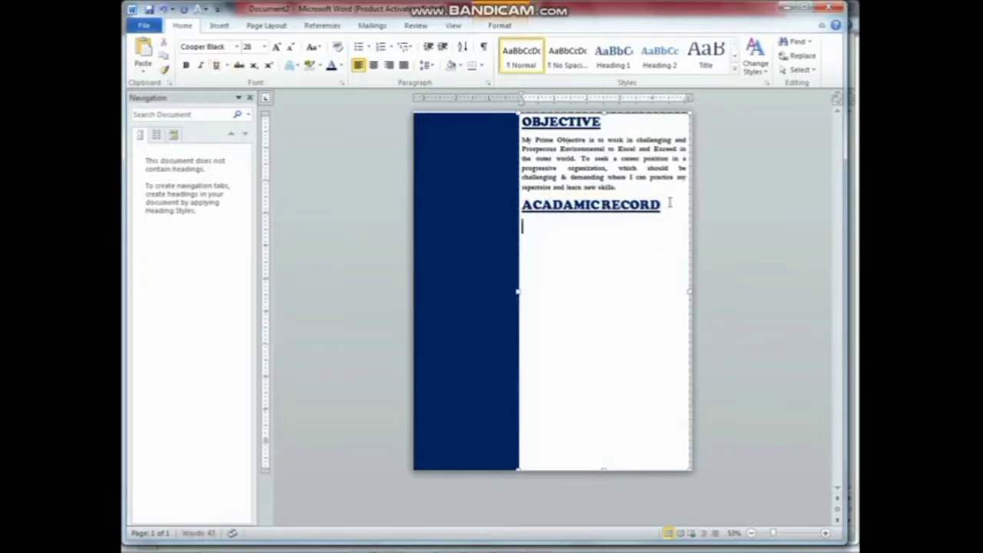
{"action": "type", "text": "MATRIC PASSED BY"}
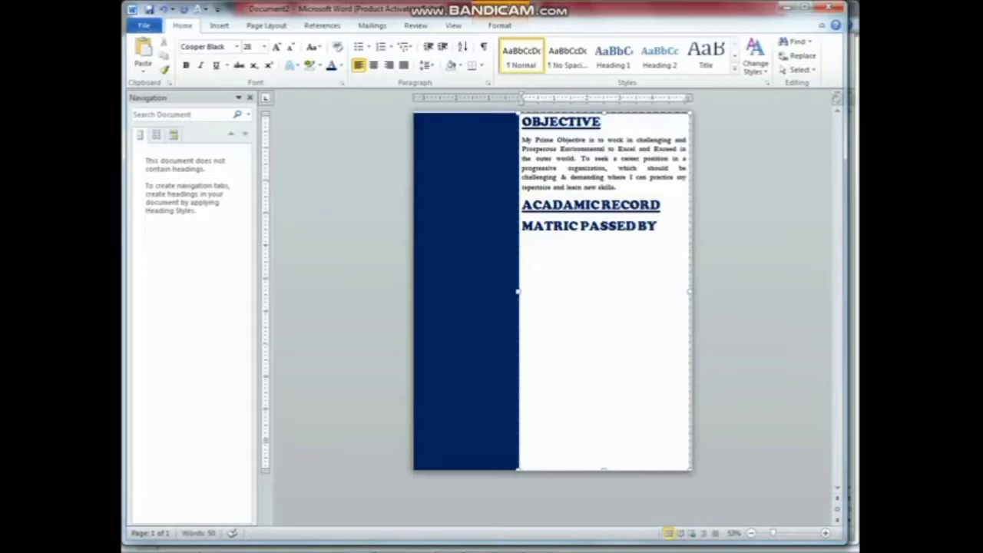
{"action": "type", "text": " A GRADE IN B.I"}
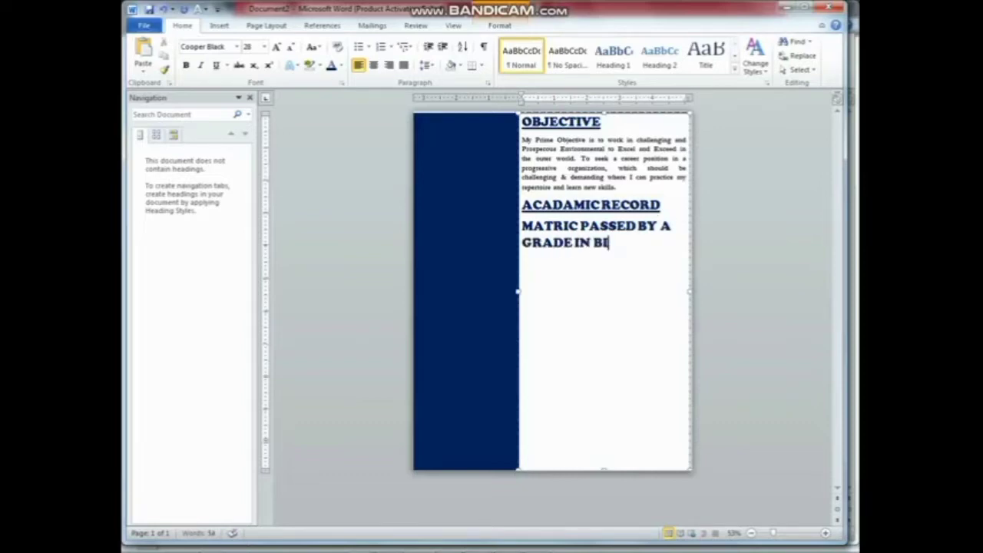
{"action": "type", "text": ".S.E FAISA"}
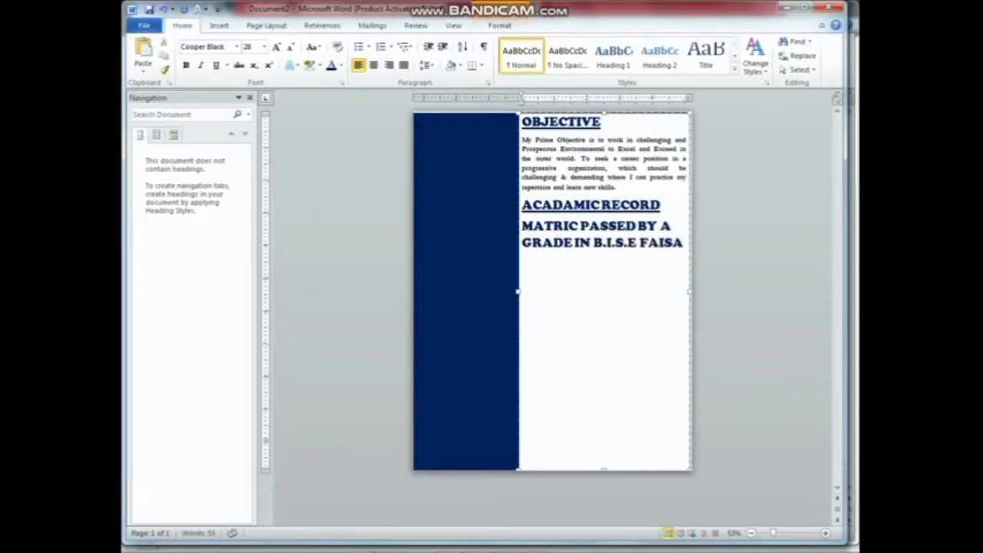
{"action": "type", "text": "LABAD INTERMAD"}
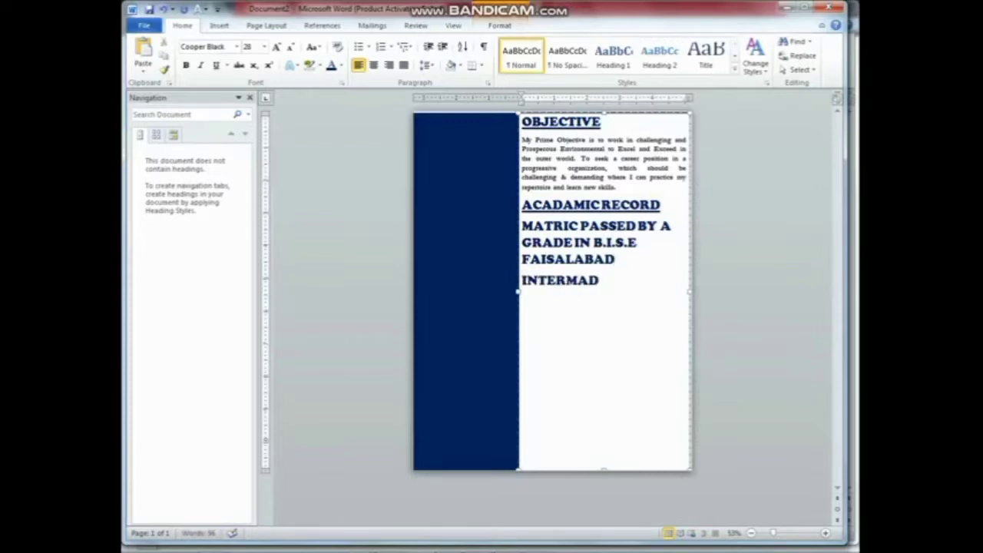
{"action": "type", "text": "IATE PASSED BY"}
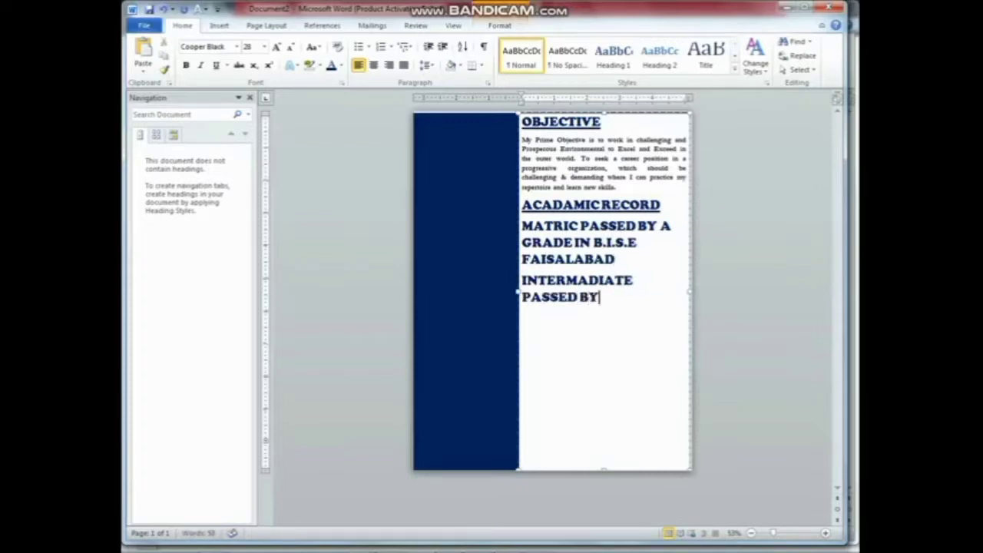
{"action": "type", "text": " B.I.S.E FASIALABAD"}
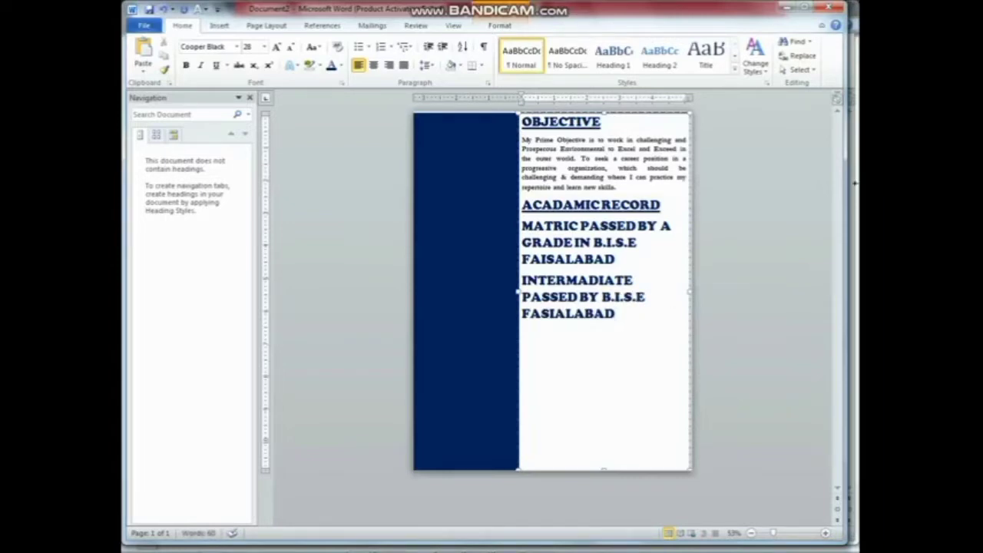
Reduce the two education lines to 16 pt and change their font to bold Calibri (Body)
{"action": "left_click_drag", "start_coordinate": [632, 324], "coordinate": [522, 222]}
{"action": "left_click", "coordinate": [291, 48]}
{"action": "left_click", "coordinate": [291, 47]}
{"action": "left_click", "coordinate": [291, 48]}
{"action": "left_click", "coordinate": [291, 48]}
{"action": "left_click", "coordinate": [291, 48]}
{"action": "left_click", "coordinate": [291, 48]}
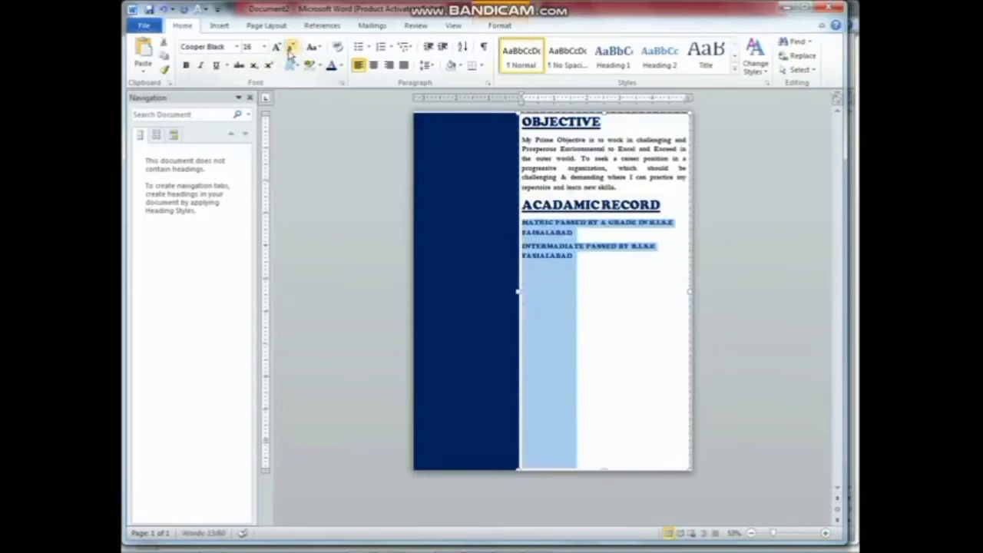
{"action": "left_click", "coordinate": [236, 47]}
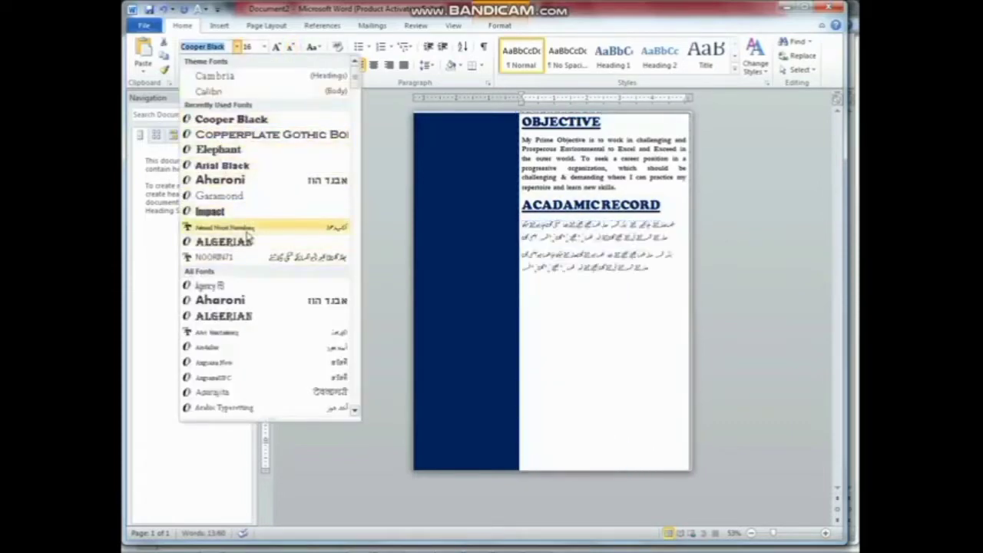
{"action": "left_click", "coordinate": [209, 92]}
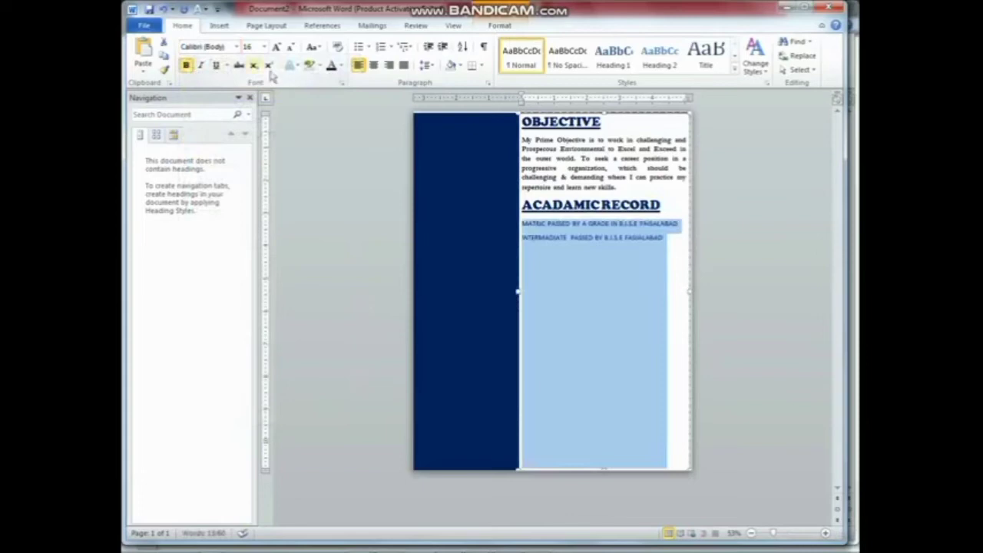
Turn the two education lines into a list with four-diamond bullets
{"action": "left_click", "coordinate": [366, 47]}
{"action": "left_click", "coordinate": [366, 82]}
{"action": "left_click", "coordinate": [682, 244]}
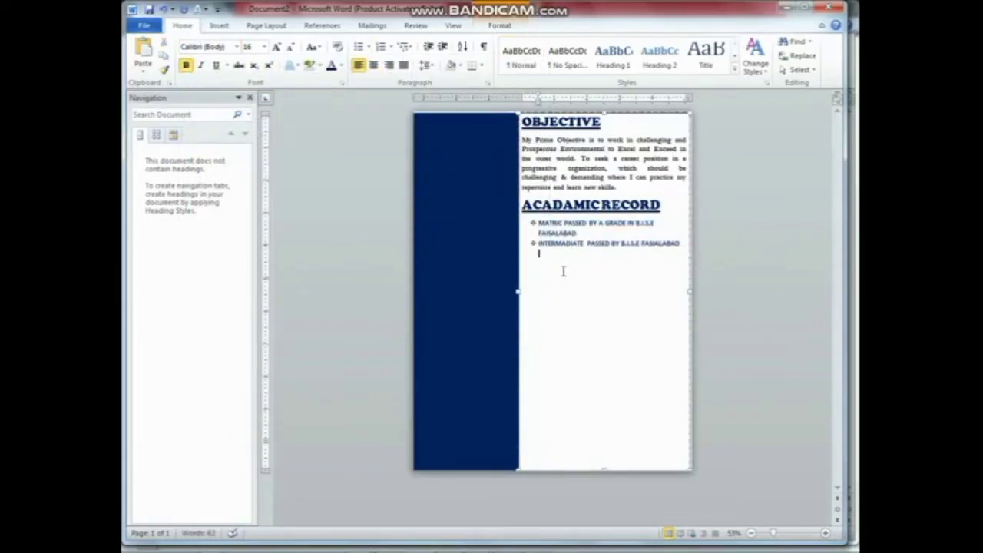
Enter the heading "SKILLS COURSES" below the education list and change its font to Cooper Black
{"action": "type", "text": "SKILLS COURSES"}
{"action": "left_click_drag", "start_coordinate": [599, 266], "coordinate": [539, 253]}
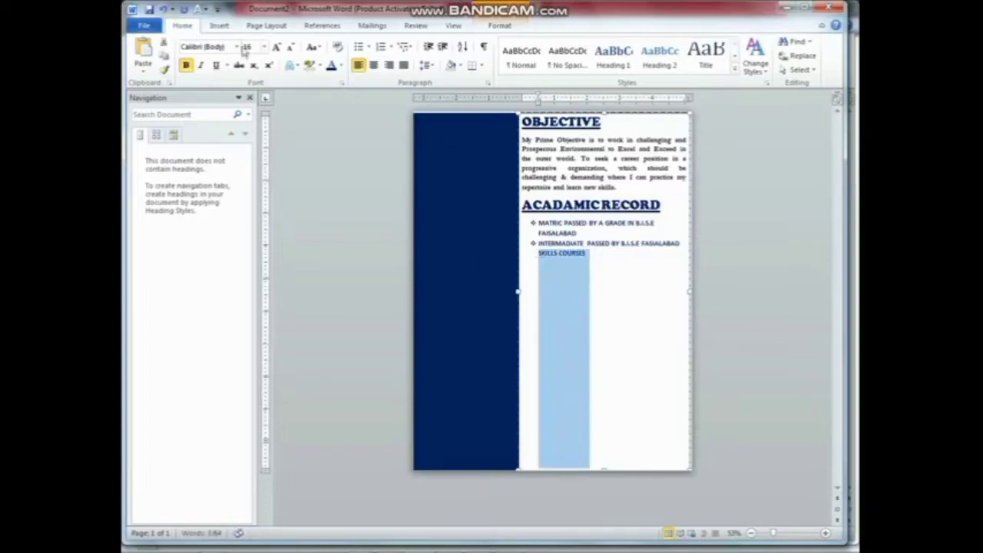
{"action": "left_click", "coordinate": [275, 47]}
{"action": "left_click", "coordinate": [276, 47]}
{"action": "left_click", "coordinate": [275, 47]}
{"action": "left_click", "coordinate": [236, 47]}
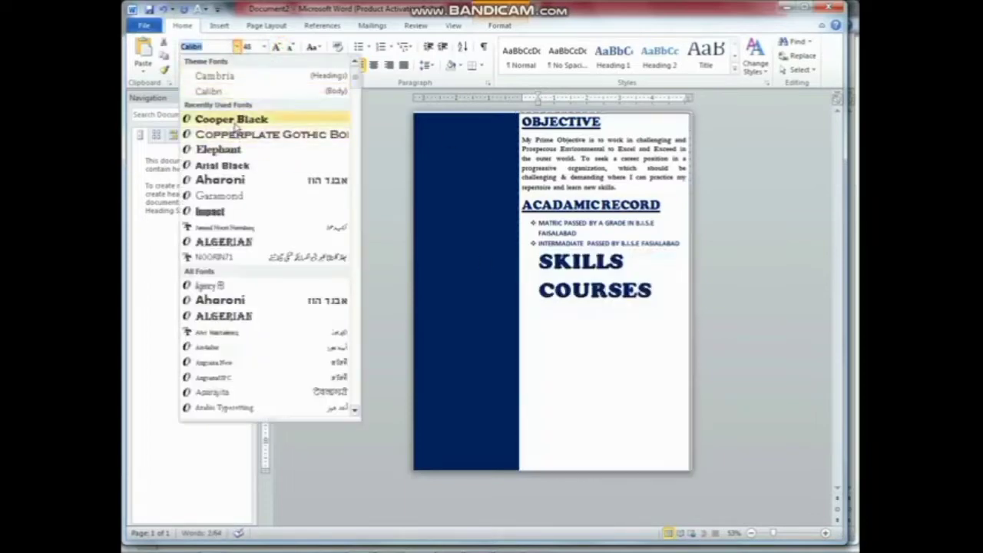
{"action": "left_click", "coordinate": [197, 120]}
Set the SKILLS COURSES heading to 28 pt with an underline and remove its indent so it lines up with the headings above
{"action": "left_click", "coordinate": [289, 47]}
{"action": "left_click", "coordinate": [290, 47]}
{"action": "left_click", "coordinate": [290, 47]}
{"action": "left_click", "coordinate": [290, 47]}
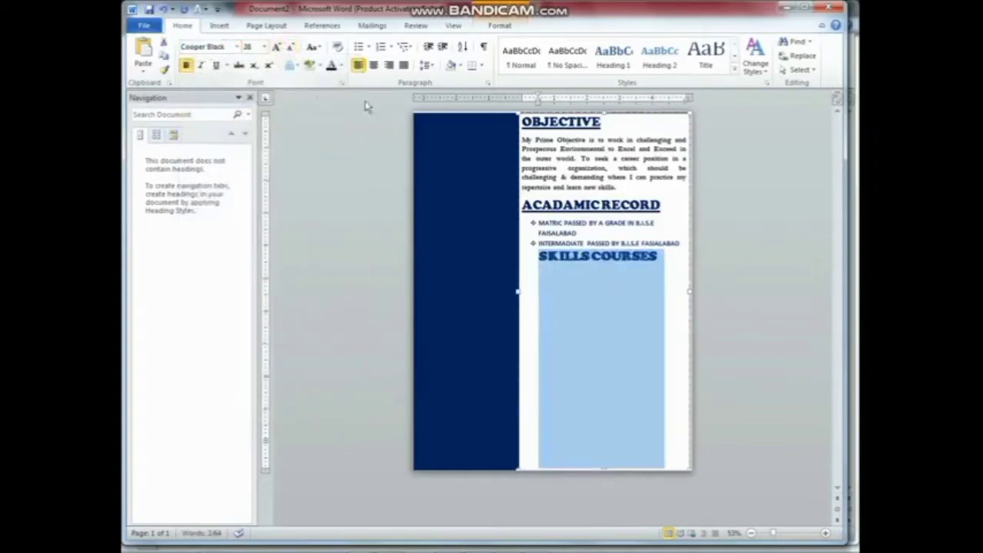
{"action": "left_click_drag", "start_coordinate": [539, 99], "coordinate": [524, 99]}
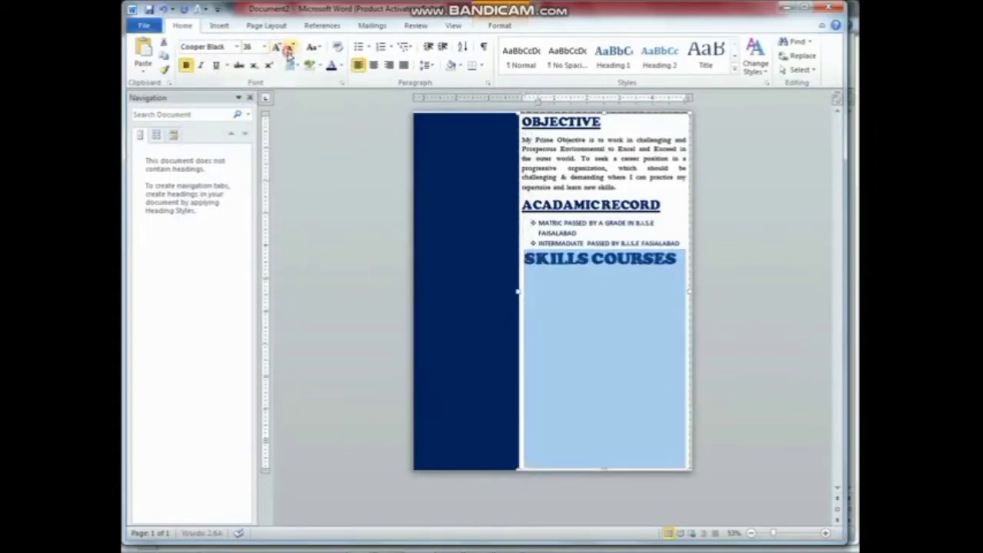
{"action": "left_click_drag", "start_coordinate": [657, 262], "coordinate": [471, 269]}
{"action": "key", "text": "ctrl+u"}
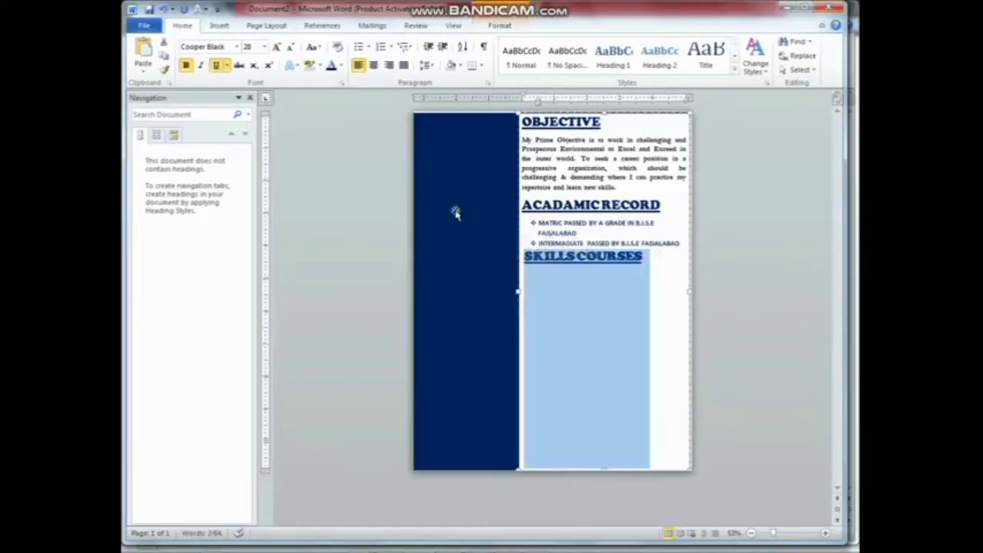
In 10 pt, enter SHORT HAND, MS OFFICE, COMPUTER APPLICATION, VIDEO EDITING, WEB DESIGNING, ACCOUNTIONG and GAMING as separate lines under SKILLS COURSES
{"action": "left_click", "coordinate": [651, 266]}
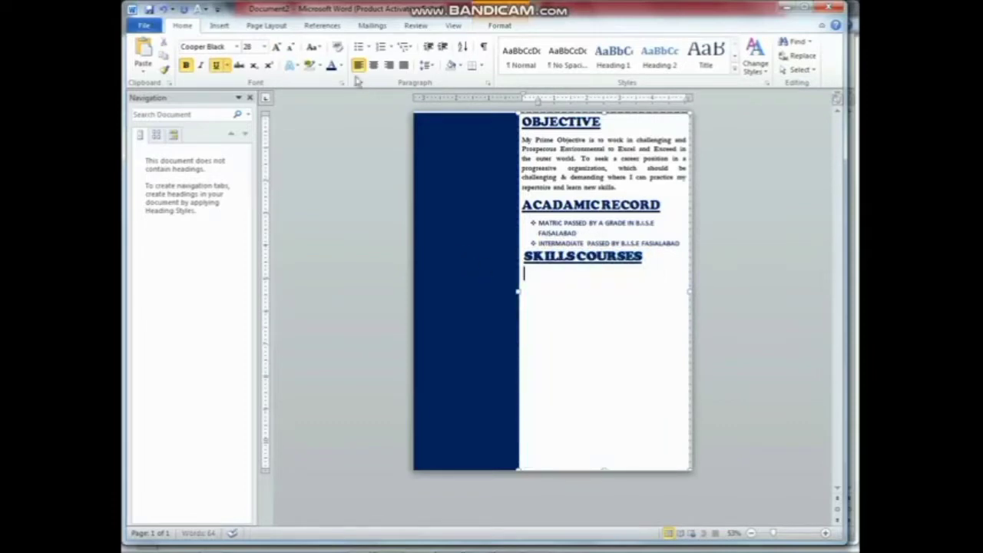
{"action": "left_click", "coordinate": [263, 46]}
{"action": "left_click", "coordinate": [250, 81]}
{"action": "type", "text": "SHORT HAND"}
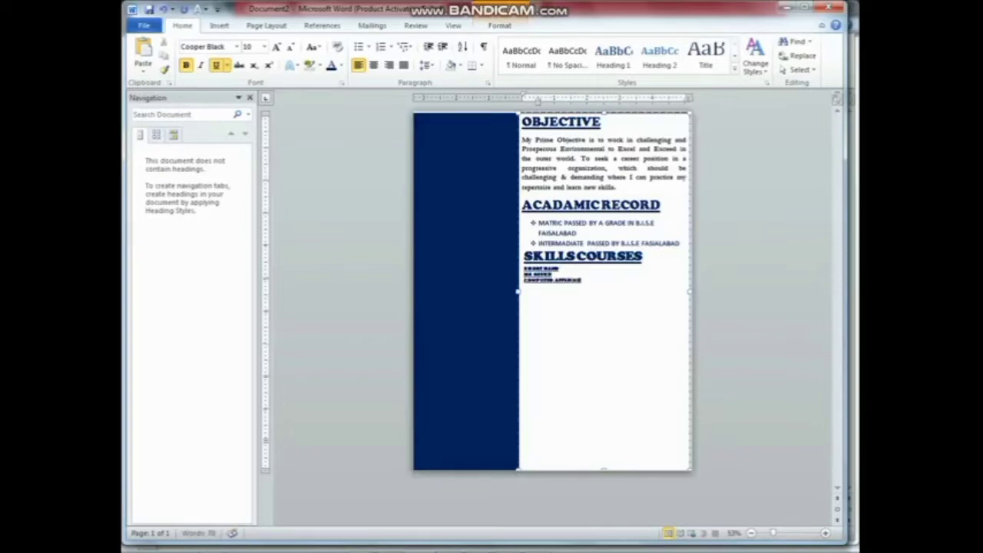
{"action": "type", "text": "TYPI"}
{"action": "key", "text": "Return"}
{"action": "type", "text": "WEB DESIGNING"}
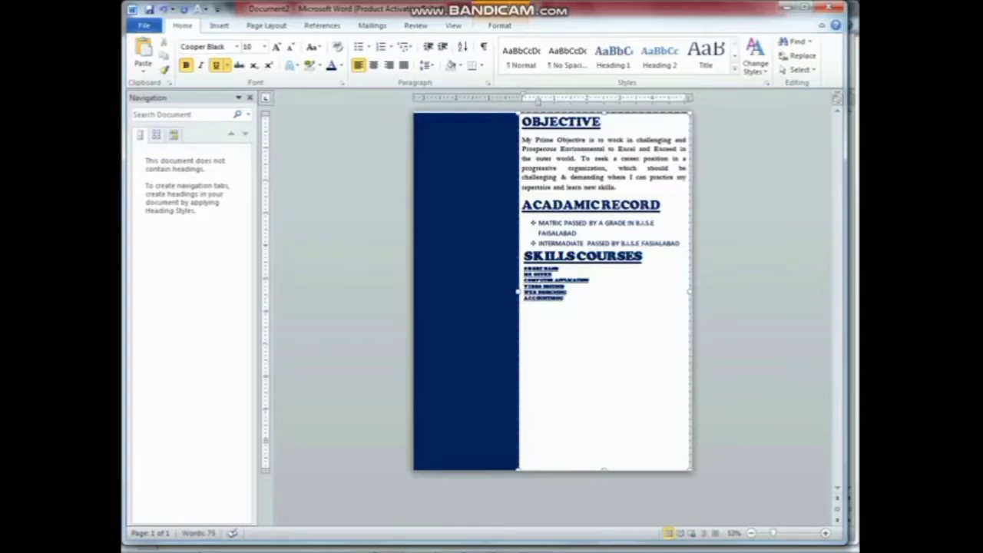
{"action": "type", "text": "AMING"}
Change the seven skill lines to non-bold 14 pt Arial Black
{"action": "left_click_drag", "start_coordinate": [589, 390], "coordinate": [518, 288]}
{"action": "left_click", "coordinate": [239, 47]}
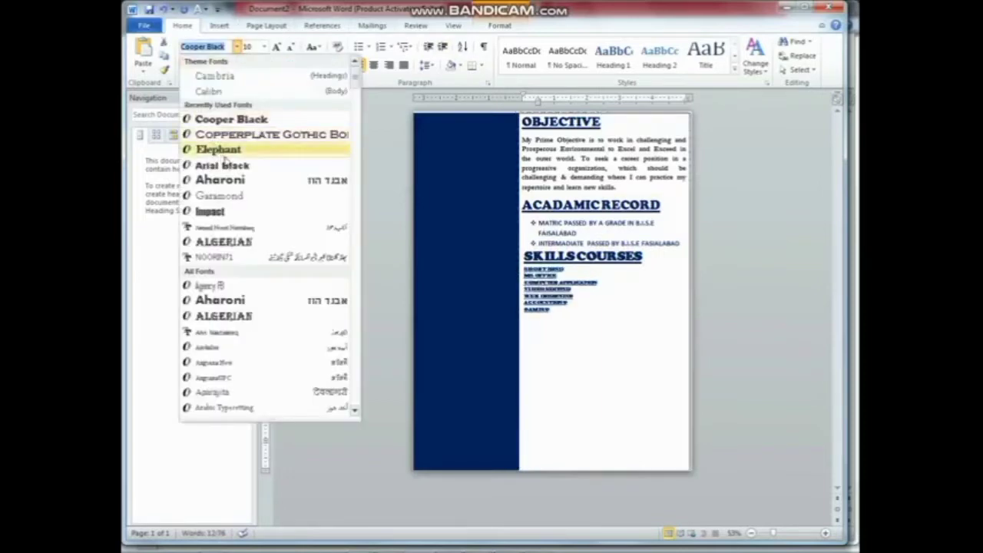
{"action": "left_click", "coordinate": [222, 165]}
{"action": "left_click", "coordinate": [277, 47]}
{"action": "left_click", "coordinate": [277, 47]}
{"action": "left_click", "coordinate": [276, 47]}
{"action": "left_click", "coordinate": [276, 47]}
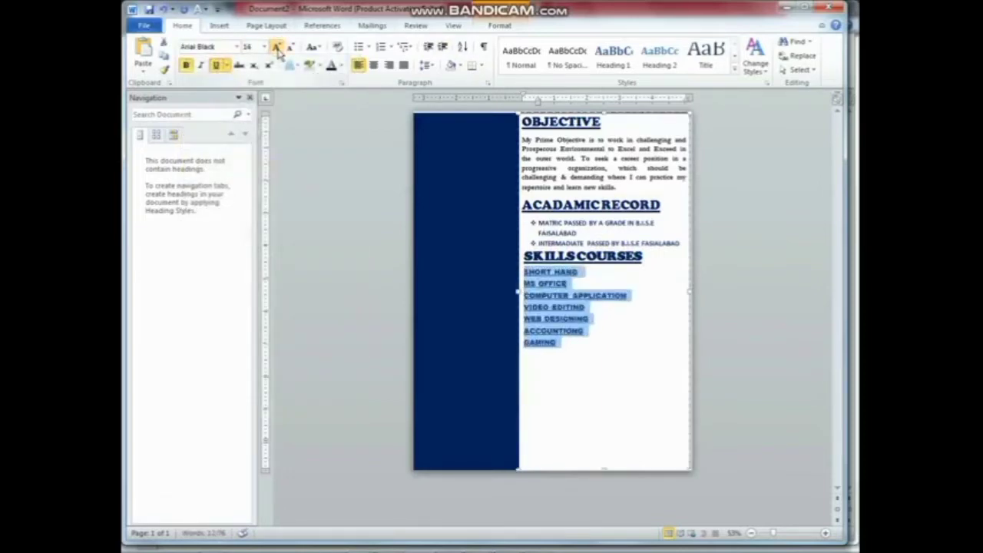
{"action": "left_click", "coordinate": [289, 47]}
Color the seven skill lines and the two bulleted education lines black
{"action": "left_click", "coordinate": [340, 65]}
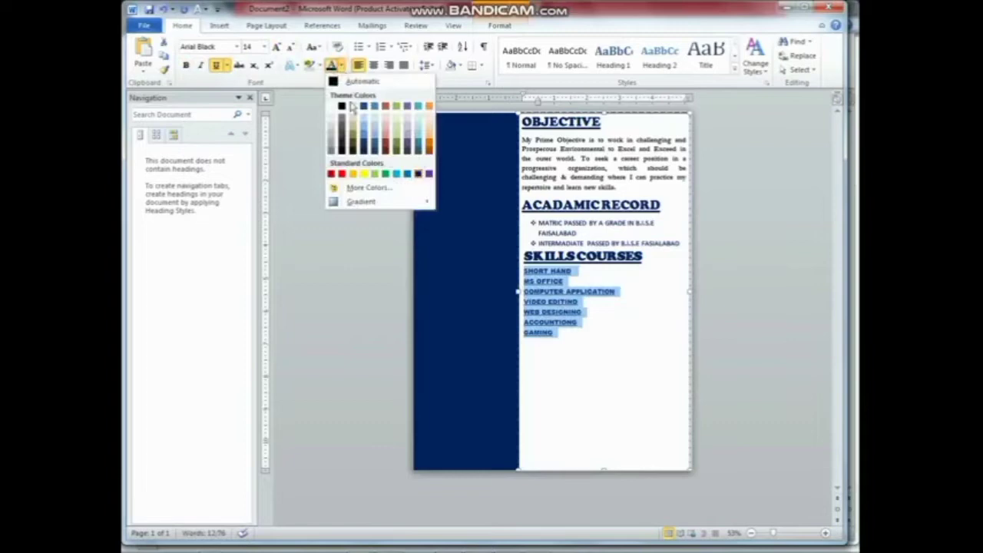
{"action": "left_click", "coordinate": [342, 106]}
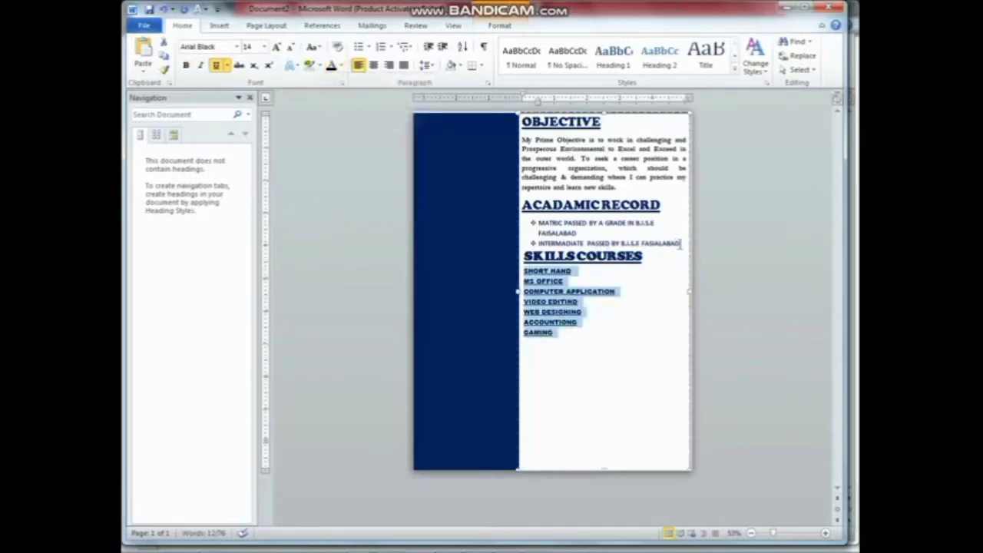
{"action": "left_click_drag", "start_coordinate": [681, 244], "coordinate": [522, 228]}
{"action": "left_click", "coordinate": [331, 66]}
{"action": "left_click", "coordinate": [609, 359]}
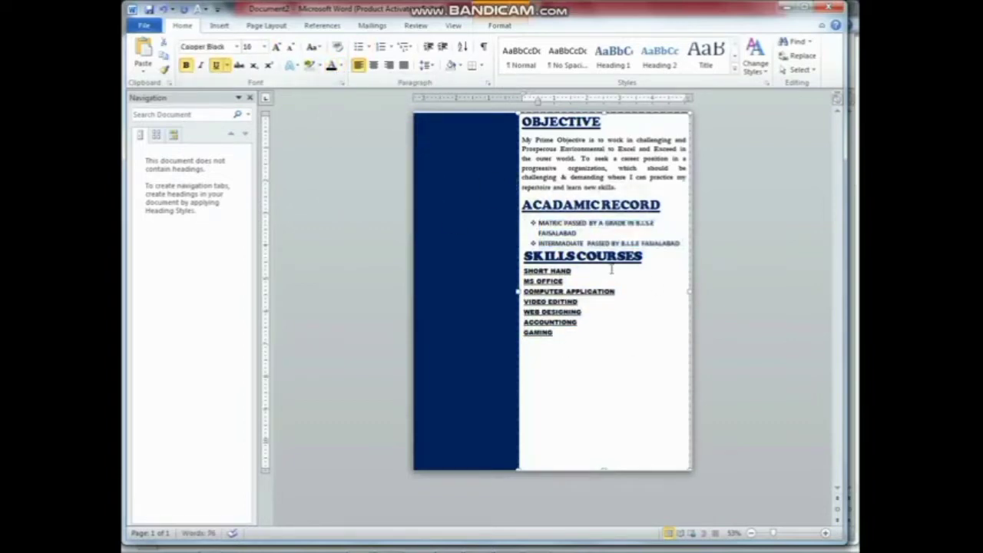
Change the skill lines' font to Copperplate Gothic Bold and turn them into a list with arrow bullets
{"action": "left_click_drag", "start_coordinate": [583, 337], "coordinate": [521, 270]}
{"action": "left_click", "coordinate": [238, 46]}
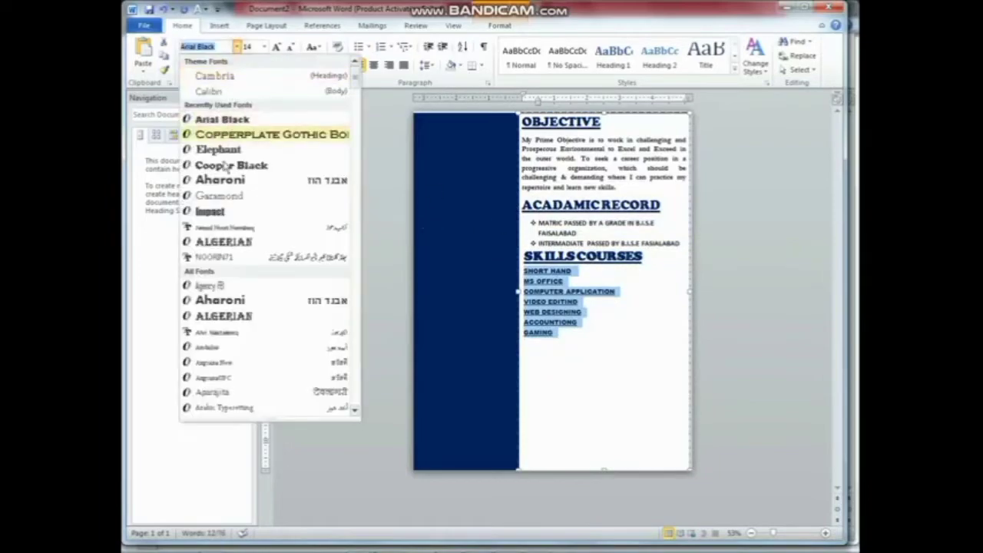
{"action": "left_click", "coordinate": [245, 135]}
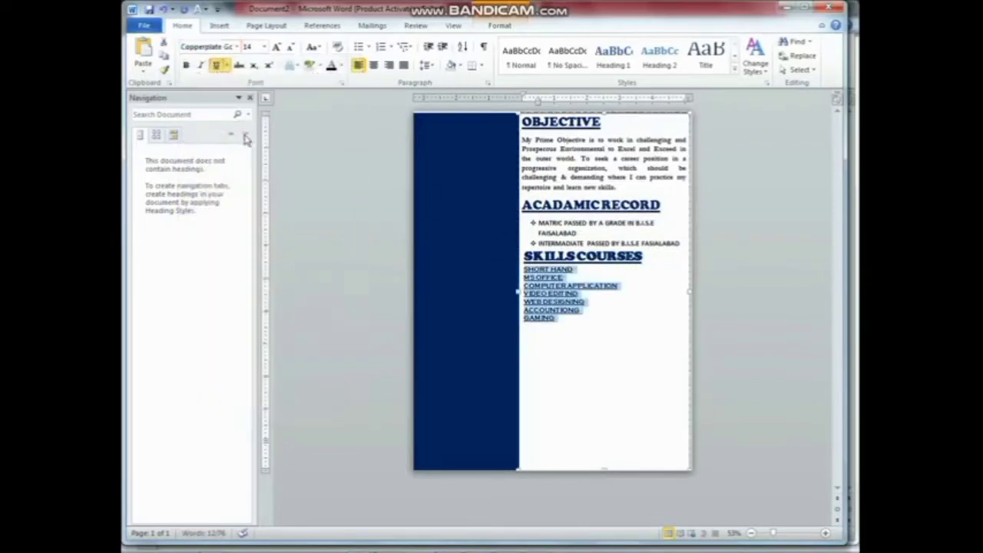
{"action": "left_click", "coordinate": [368, 47]}
{"action": "left_click", "coordinate": [366, 158]}
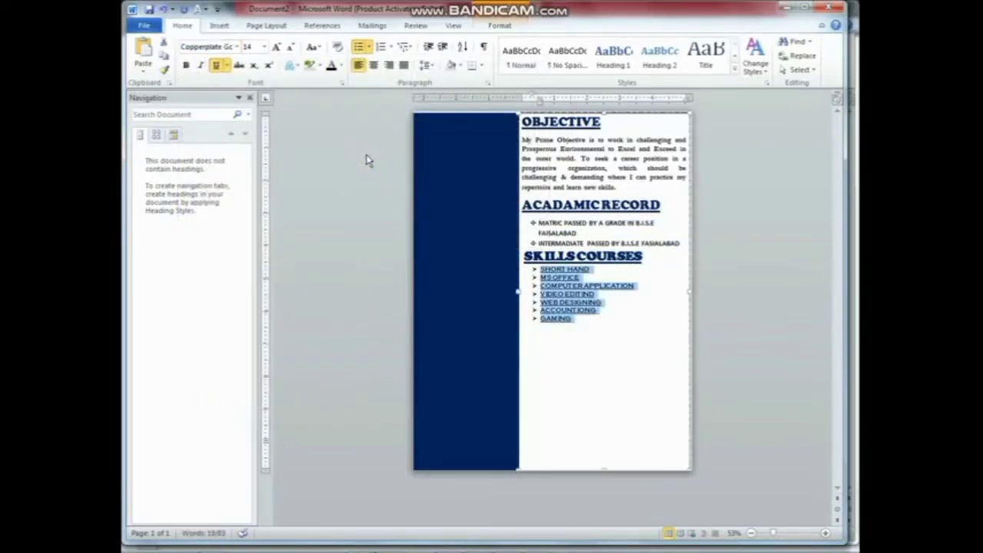
Enter a non-bulleted LANGUAGE heading below the skills list and enlarge it to 24 pt
{"action": "left_click", "coordinate": [600, 330]}
{"action": "key", "text": "Return"}
{"action": "key", "text": "BackSpace"}
{"action": "type", "text": "LA"}
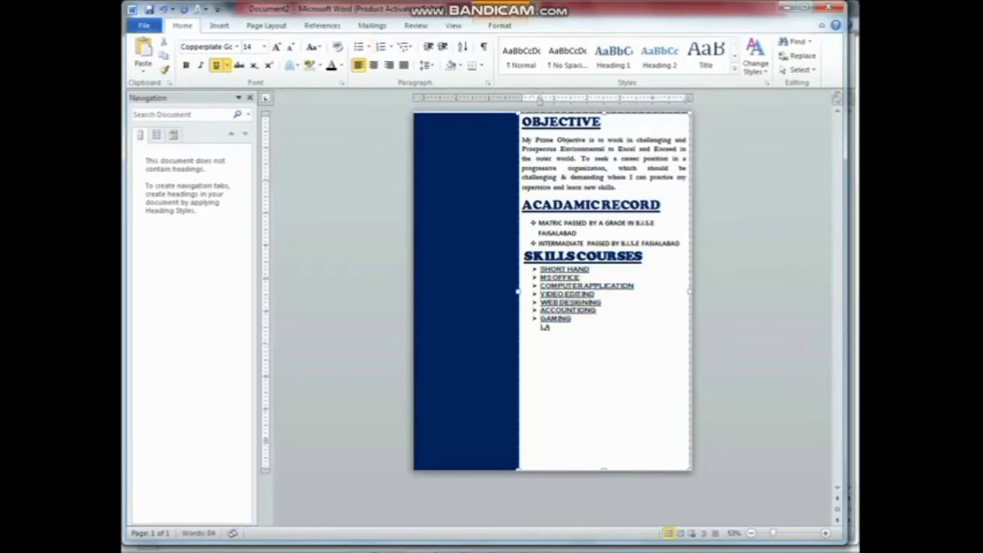
{"action": "type", "text": "NGUAGE"}
{"action": "double_click", "coordinate": [559, 329]}
{"action": "left_click", "coordinate": [277, 47]}
{"action": "left_click", "coordinate": [277, 47]}
{"action": "left_click", "coordinate": [276, 46]}
{"action": "left_click", "coordinate": [277, 47]}
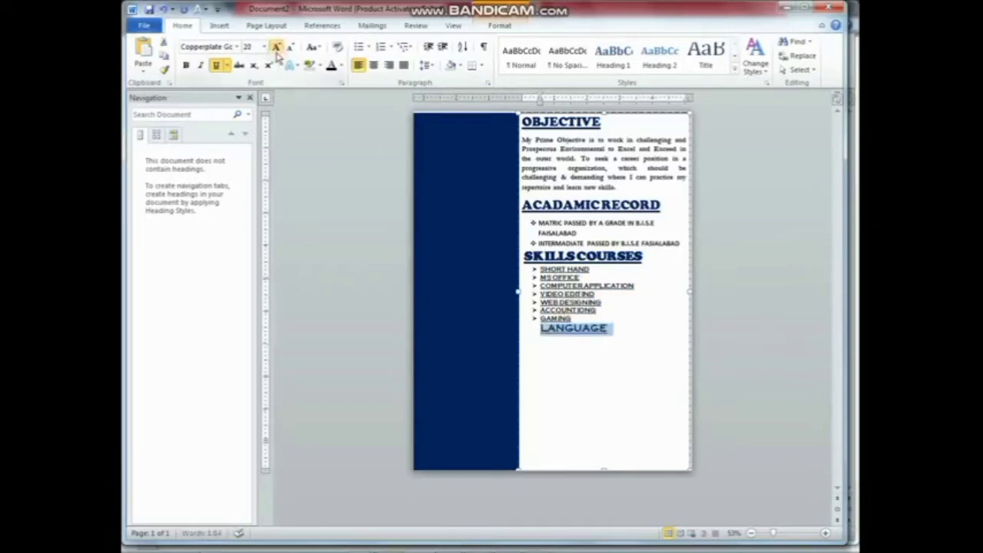
{"action": "left_click", "coordinate": [277, 47]}
{"action": "left_click", "coordinate": [630, 329]}
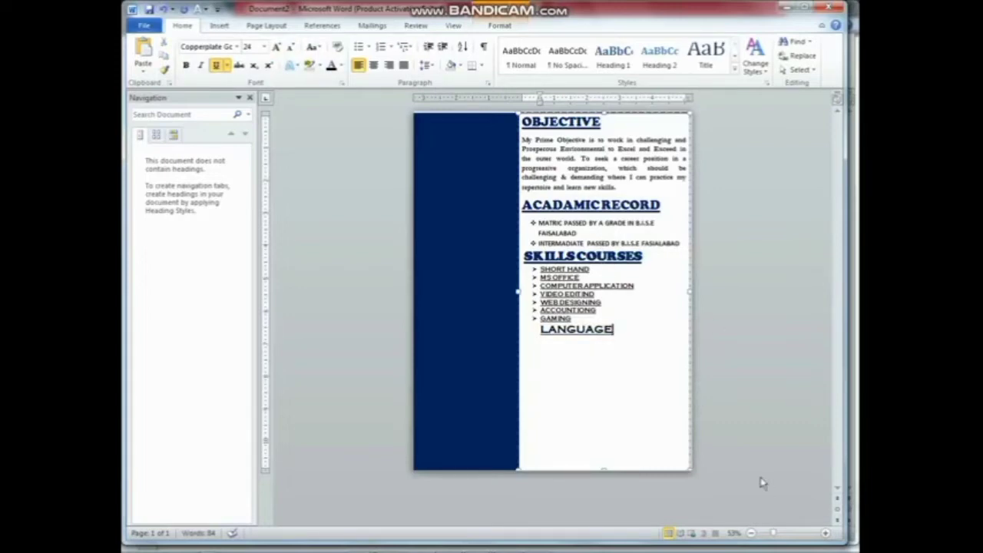
Align the LANGUAGE heading with the SKILLS COURSES heading and format it as bold 28 pt Cooper Black
{"action": "left_click_drag", "start_coordinate": [621, 329], "coordinate": [531, 332]}
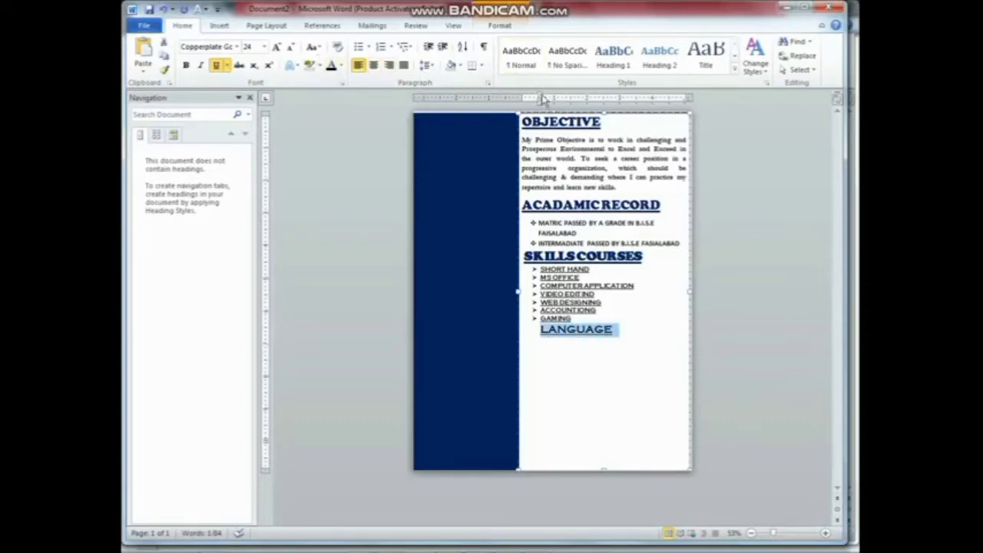
{"action": "left_click_drag", "start_coordinate": [540, 98], "coordinate": [524, 99]}
{"action": "left_click", "coordinate": [186, 65]}
{"action": "left_click", "coordinate": [277, 47]}
{"action": "left_click", "coordinate": [278, 48]}
{"action": "left_click_drag", "start_coordinate": [629, 329], "coordinate": [523, 332]}
{"action": "left_click", "coordinate": [237, 47]}
{"action": "left_click", "coordinate": [244, 169]}
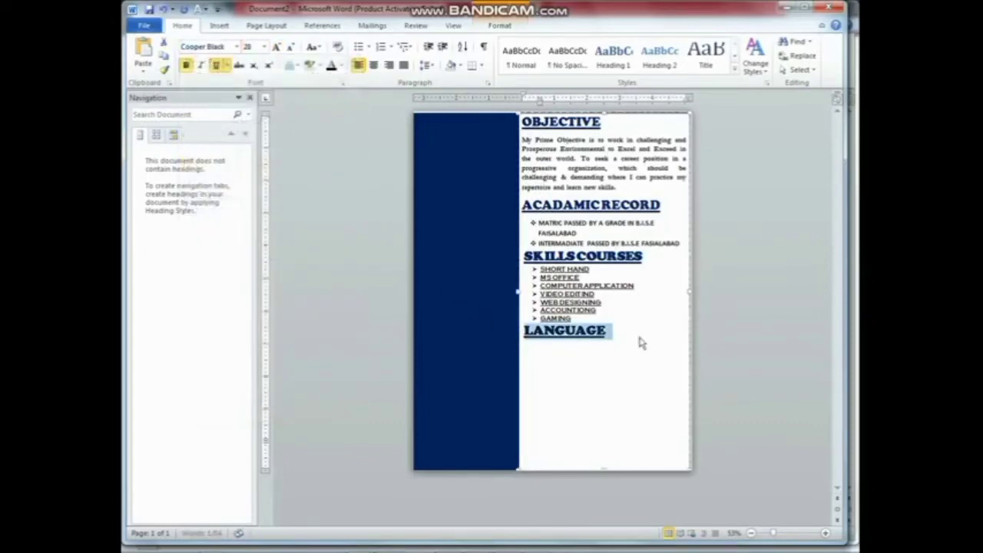
Enter ENGLISH, URDU, KOREAN and PUNJABI as separate lines below the LANGUAGE heading
{"action": "left_click", "coordinate": [636, 330]}
{"action": "type", "text": "ENGLISH"}
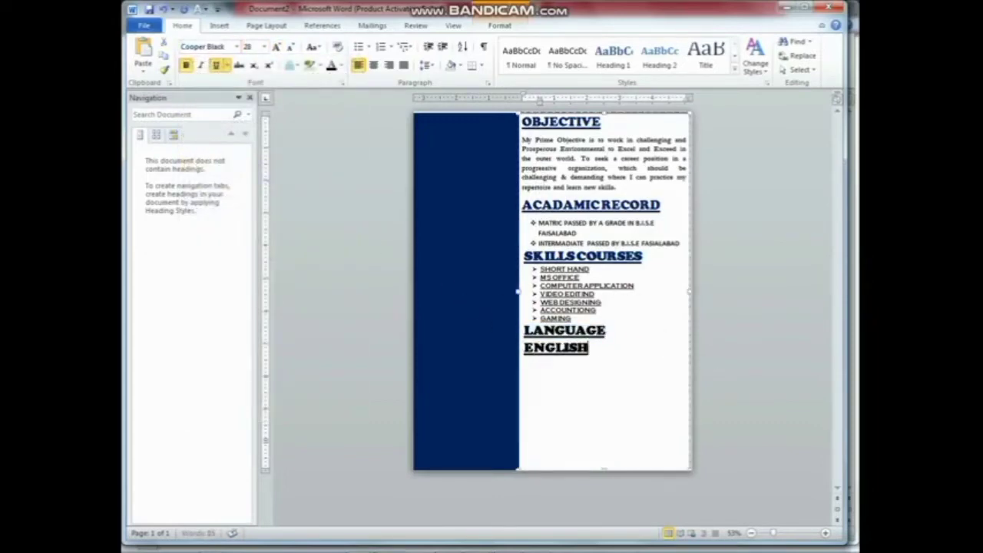
{"action": "key", "text": "Return"}
{"action": "type", "text": "URDU"}
{"action": "key", "text": "Return"}
{"action": "type", "text": "KOREAN"}
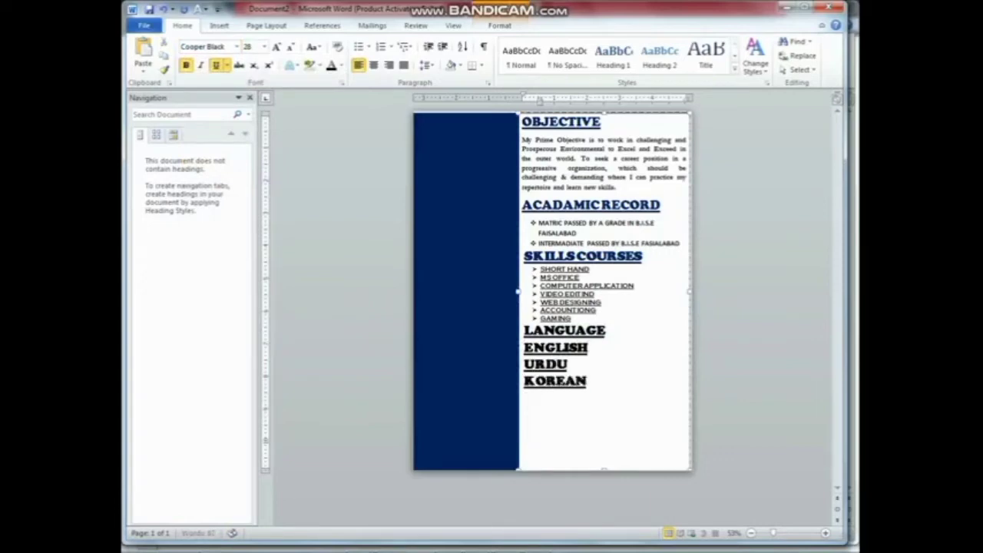
{"action": "key", "text": "Return"}
{"action": "type", "text": "PUNJABI"}
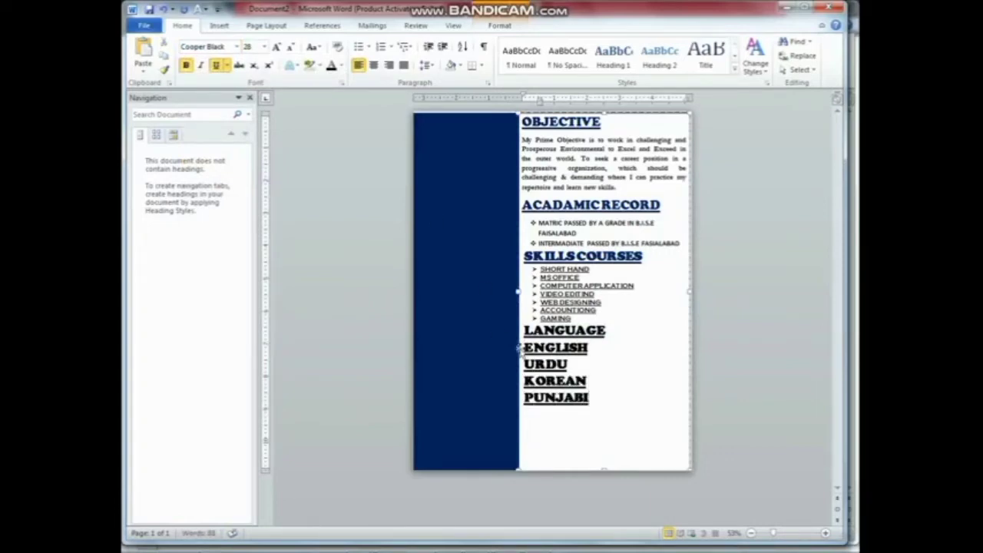
Change the four language lines' font to Copperplate Gothic Bold and reduce them to 16 pt
{"action": "left_click_drag", "start_coordinate": [521, 347], "coordinate": [604, 400]}
{"action": "left_click", "coordinate": [237, 47]}
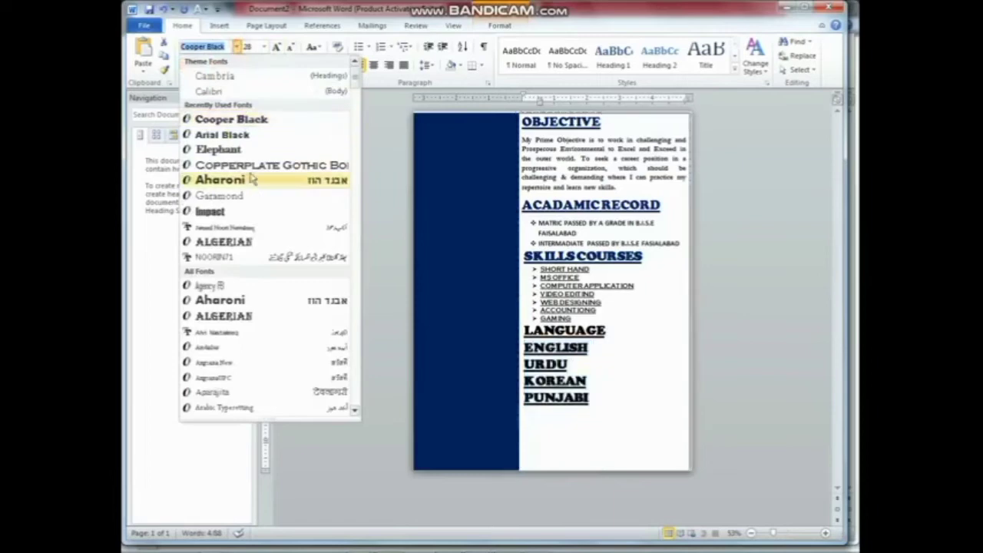
{"action": "left_click", "coordinate": [230, 165]}
{"action": "left_click", "coordinate": [290, 47]}
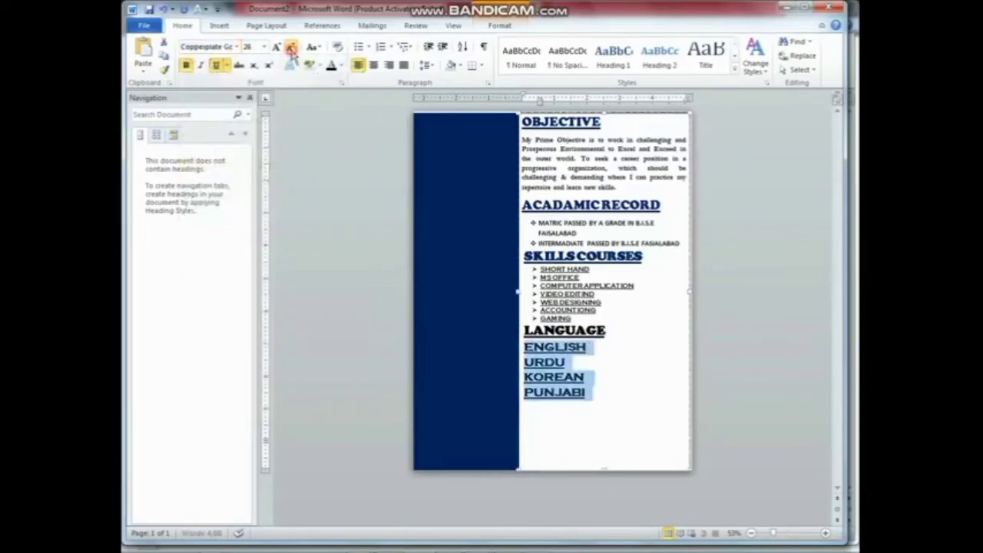
{"action": "left_click", "coordinate": [292, 48]}
{"action": "left_click", "coordinate": [292, 48]}
{"action": "left_click", "coordinate": [292, 47]}
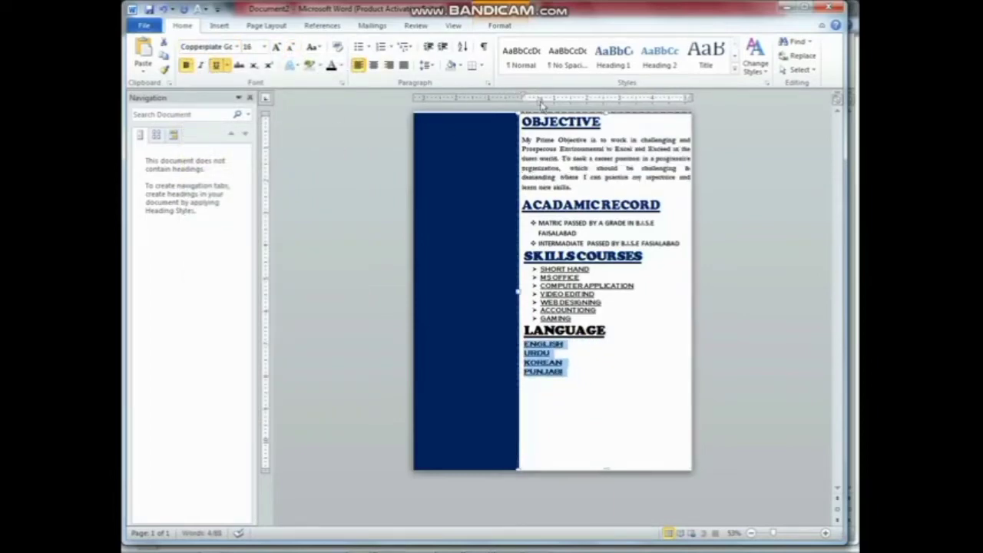
Turn the four language lines into an indented list with arrow bullets placed roughly under the skills list's bullets
{"action": "left_click_drag", "start_coordinate": [524, 98], "coordinate": [539, 98]}
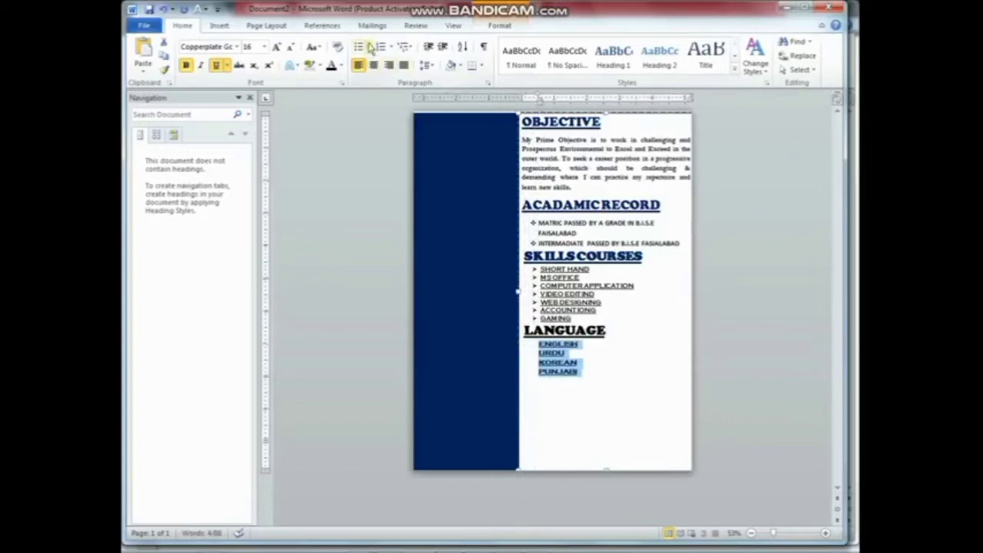
{"action": "left_click", "coordinate": [367, 47]}
{"action": "left_click", "coordinate": [370, 82]}
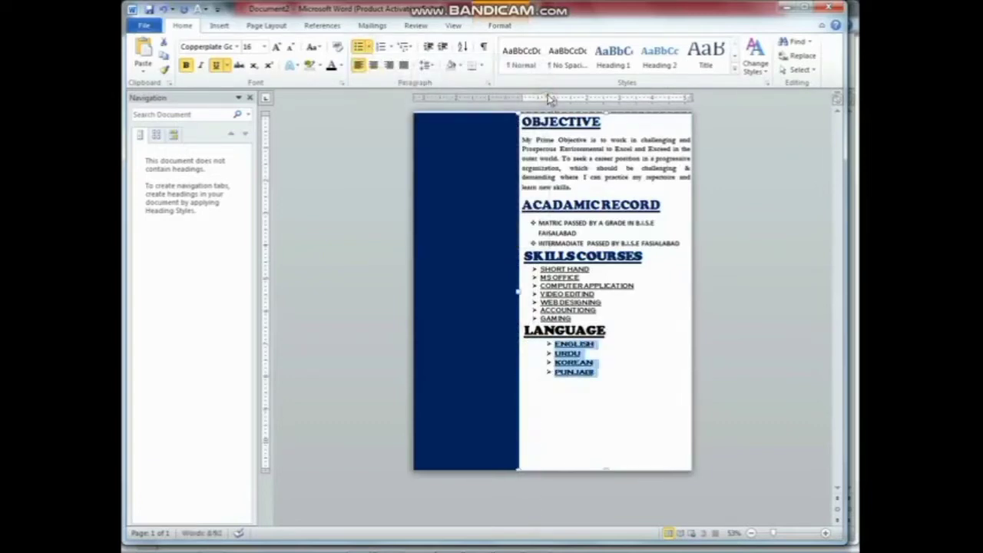
{"action": "mouse_move", "coordinate": [551, 98]}
{"action": "left_mouse_down"}
{"action": "mouse_move", "coordinate": [521, 96]}
{"action": "mouse_move", "coordinate": [533, 97]}
{"action": "left_mouse_up"}
Remove bold and underline from the language lines and remove the underline from the skills list
{"action": "left_click_drag", "start_coordinate": [660, 378], "coordinate": [538, 344]}
{"action": "left_click", "coordinate": [644, 312]}
{"action": "left_click", "coordinate": [185, 65]}
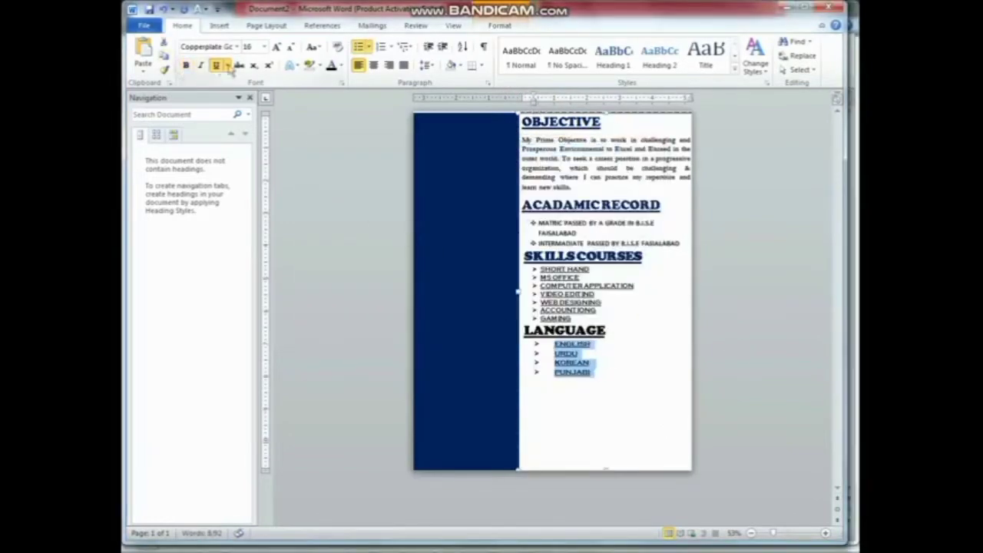
{"action": "left_click", "coordinate": [216, 65]}
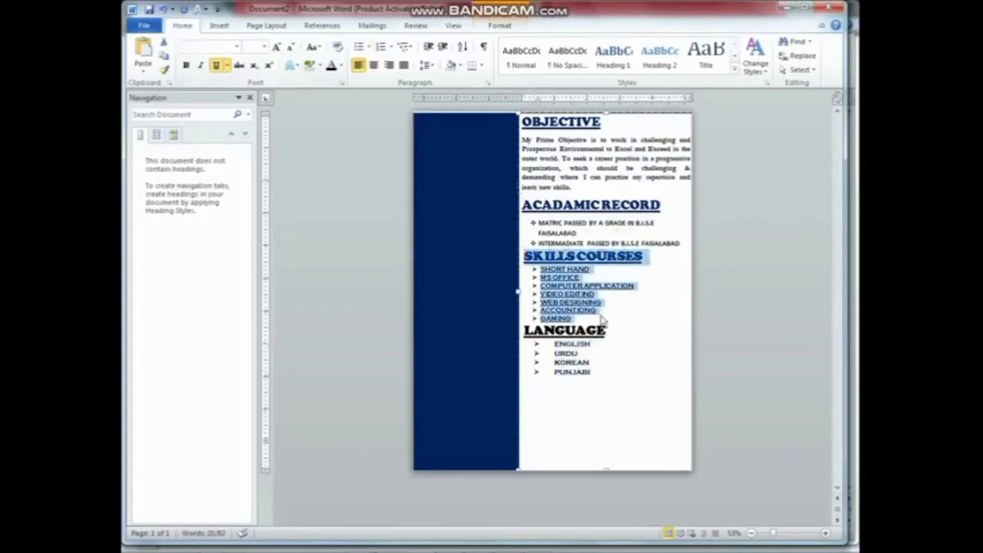
{"action": "left_click_drag", "start_coordinate": [572, 319], "coordinate": [532, 283]}
{"action": "left_click", "coordinate": [533, 285]}
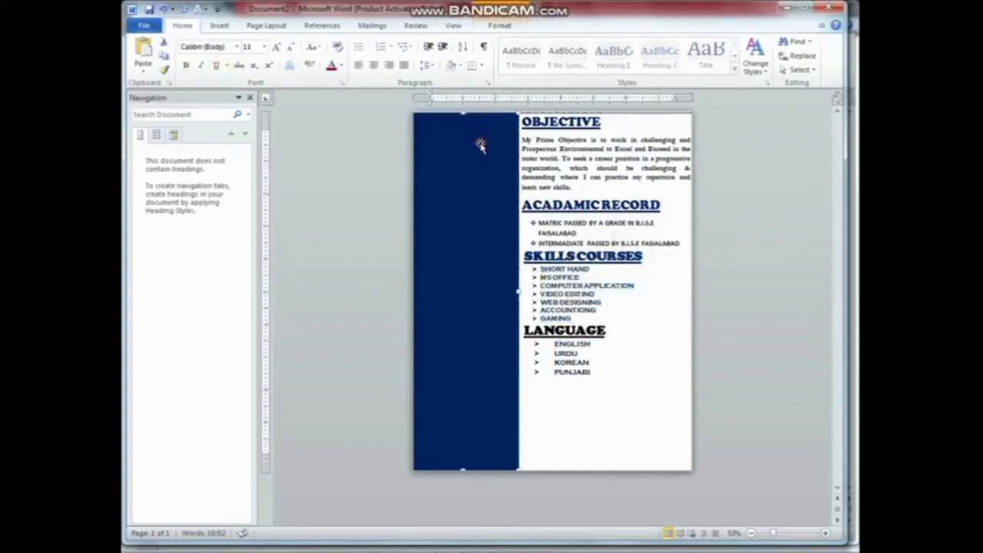
Draw a text box about 2.87" wide and 0.37" high in the blue sidebar below the round photo
{"action": "left_click", "coordinate": [219, 25]}
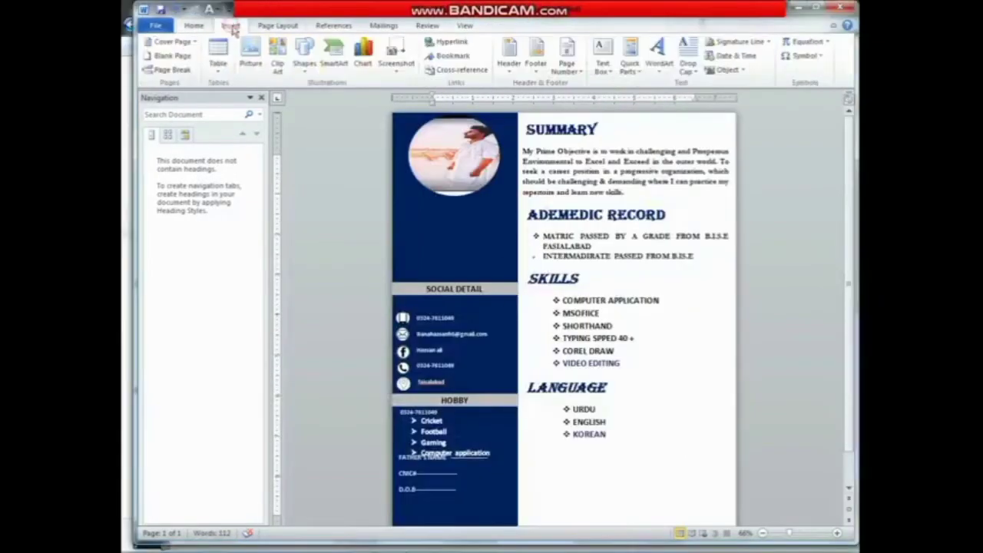
{"action": "left_click", "coordinate": [304, 57]}
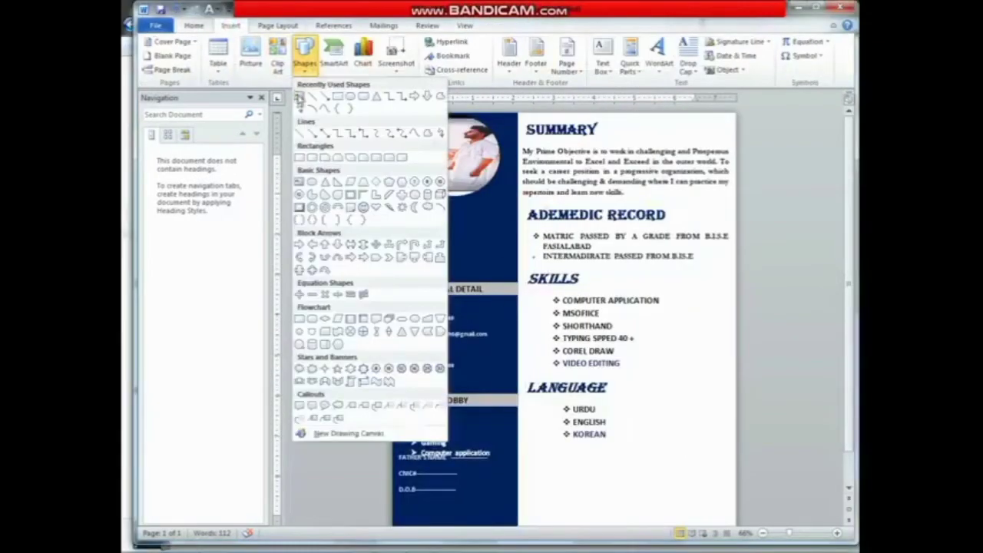
{"action": "left_click", "coordinate": [307, 189]}
{"action": "left_click_drag", "start_coordinate": [402, 215], "coordinate": [516, 224]}
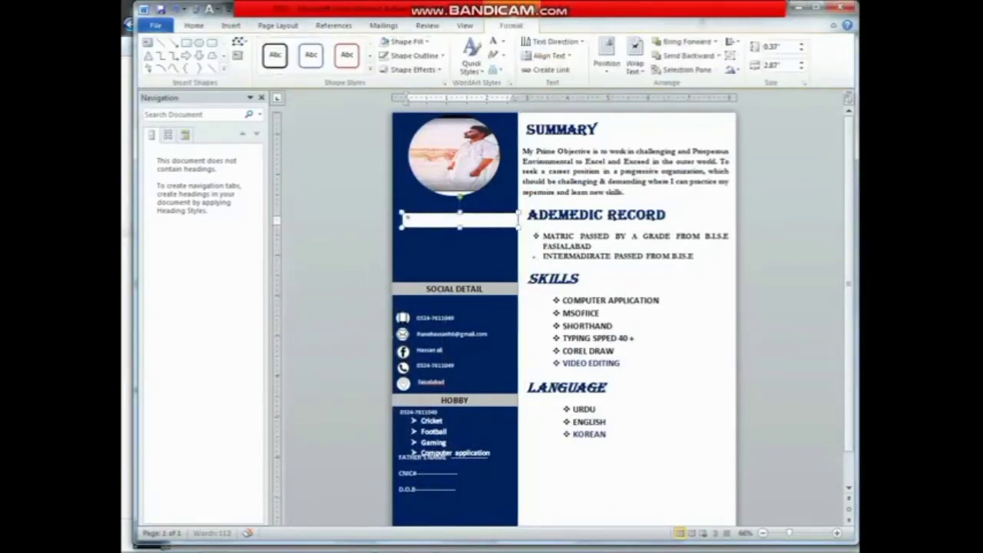
Enter the full name in the new sidebar text box, centre it and enlarge it to 20 pt
{"action": "left_click", "coordinate": [194, 26]}
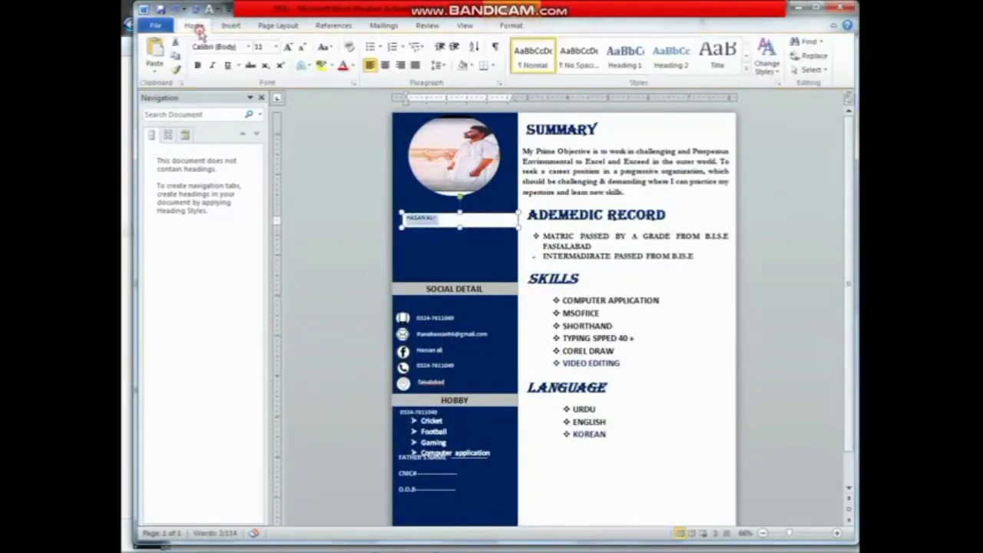
{"action": "left_click", "coordinate": [385, 65]}
{"action": "left_click", "coordinate": [288, 47]}
{"action": "left_click", "coordinate": [288, 47]}
{"action": "left_click", "coordinate": [288, 47]}
{"action": "left_click", "coordinate": [288, 47]}
{"action": "left_click", "coordinate": [288, 47]}
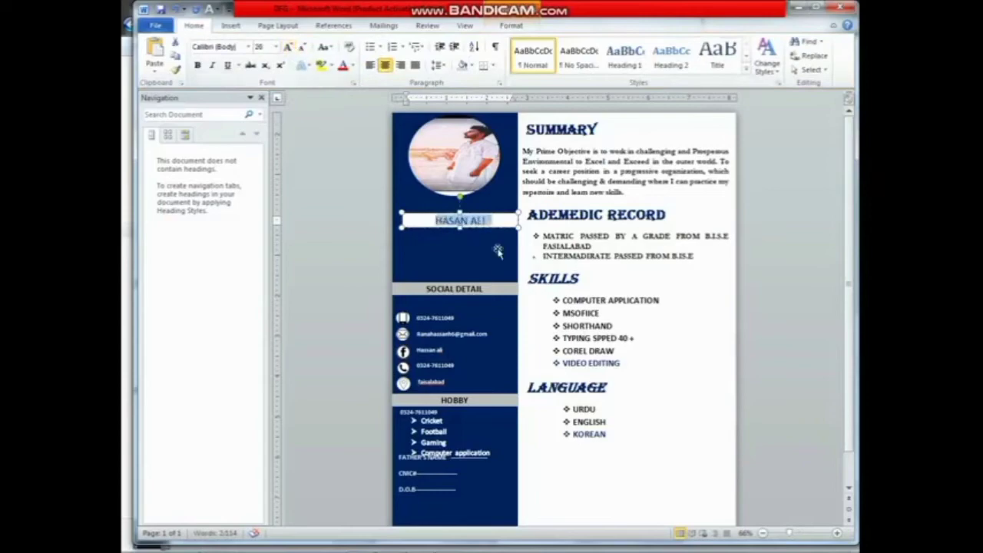
Heighten the name text box to about 0.67" and enlarge the name to 24 pt
{"action": "left_click_drag", "start_coordinate": [461, 229], "coordinate": [460, 240]}
{"action": "left_click", "coordinate": [288, 47]}
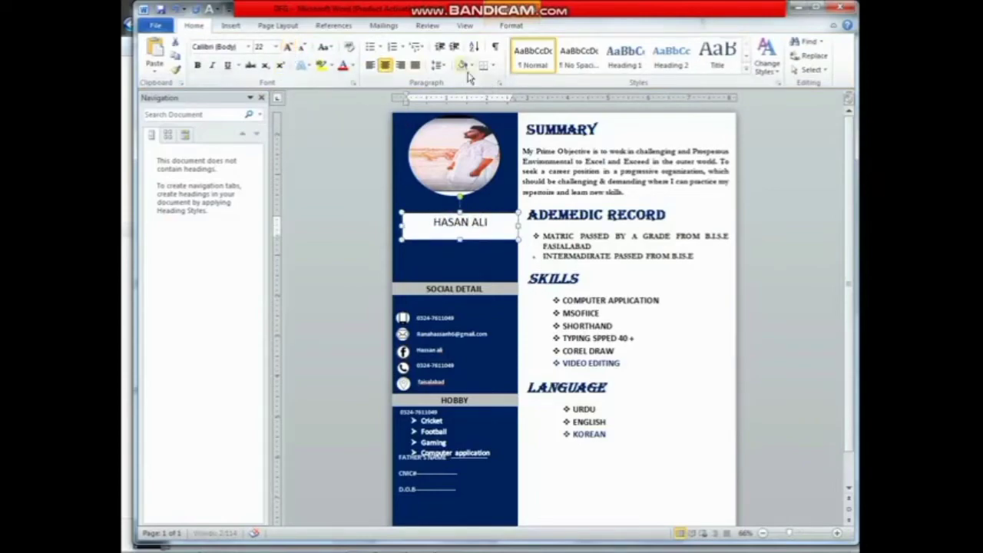
{"action": "triple_click", "coordinate": [462, 222]}
{"action": "left_click", "coordinate": [288, 47]}
{"action": "left_click", "coordinate": [412, 222]}
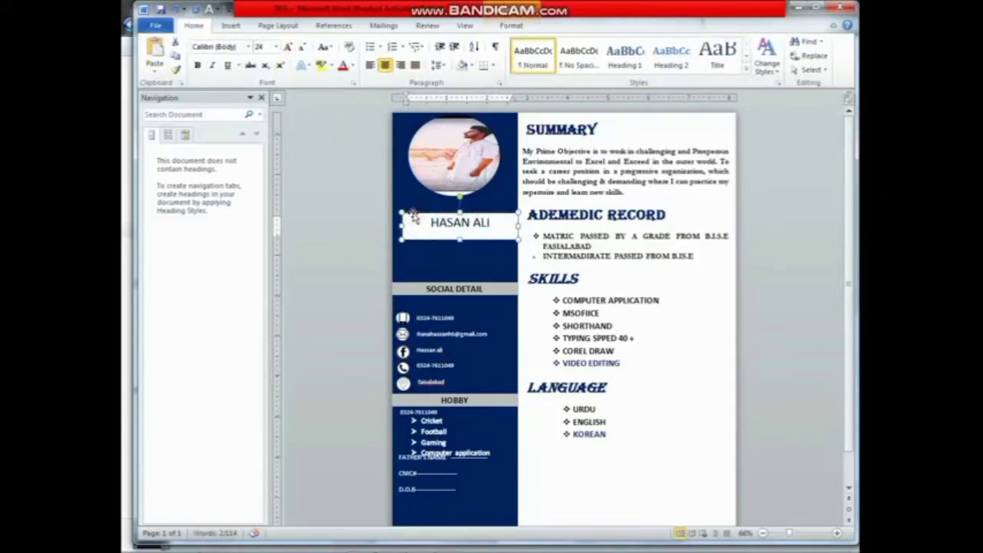
Remove the fill and outline from the name text box
{"action": "left_click", "coordinate": [511, 25]}
{"action": "left_click", "coordinate": [415, 55]}
{"action": "left_click", "coordinate": [428, 161]}
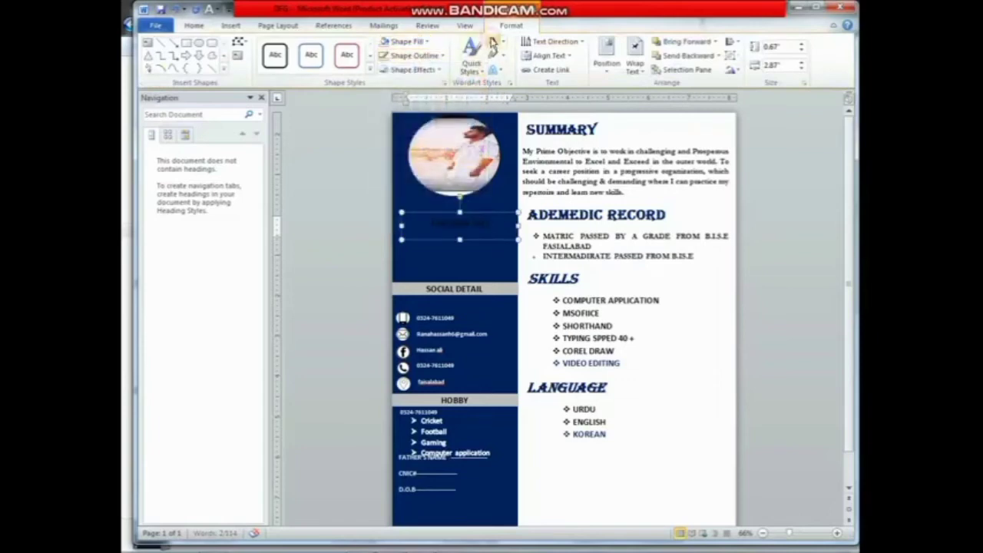
Make the name bold and white and move its text box up directly beneath the round photo
{"action": "left_click", "coordinate": [194, 25]}
{"action": "left_click_drag", "start_coordinate": [486, 213], "coordinate": [479, 196]}
{"action": "left_click", "coordinate": [398, 196]}
Draw a text box about 3.11" wide across the sidebar below the name and reduce its height to about 0.41"
{"action": "left_click", "coordinate": [230, 26]}
{"action": "left_click", "coordinate": [304, 54]}
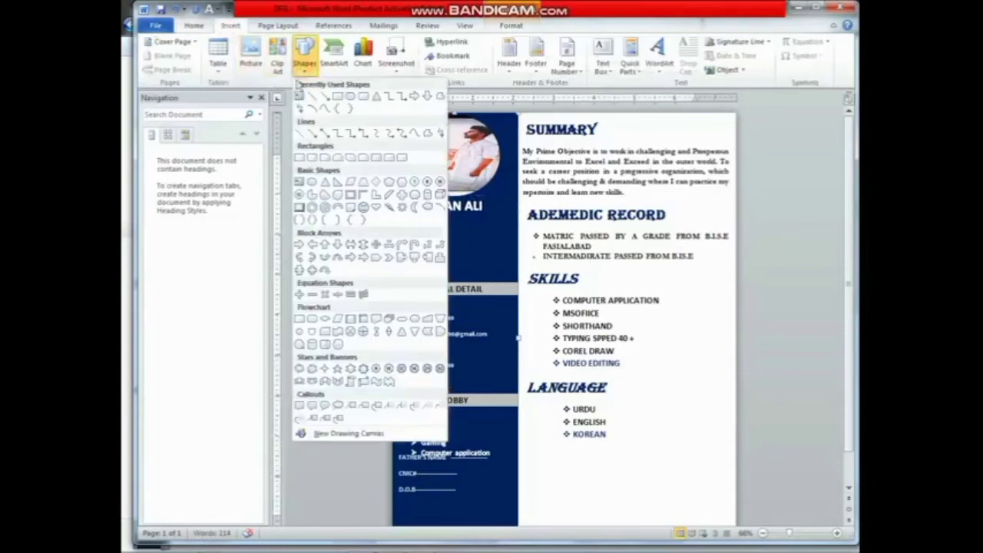
{"action": "left_click", "coordinate": [299, 100]}
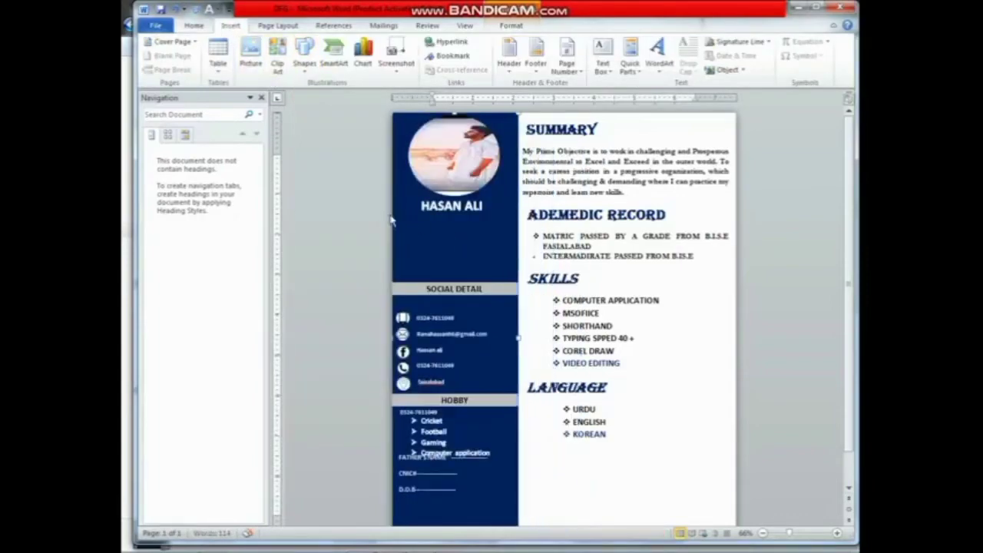
{"action": "left_click", "coordinate": [304, 54]}
{"action": "left_click", "coordinate": [300, 98]}
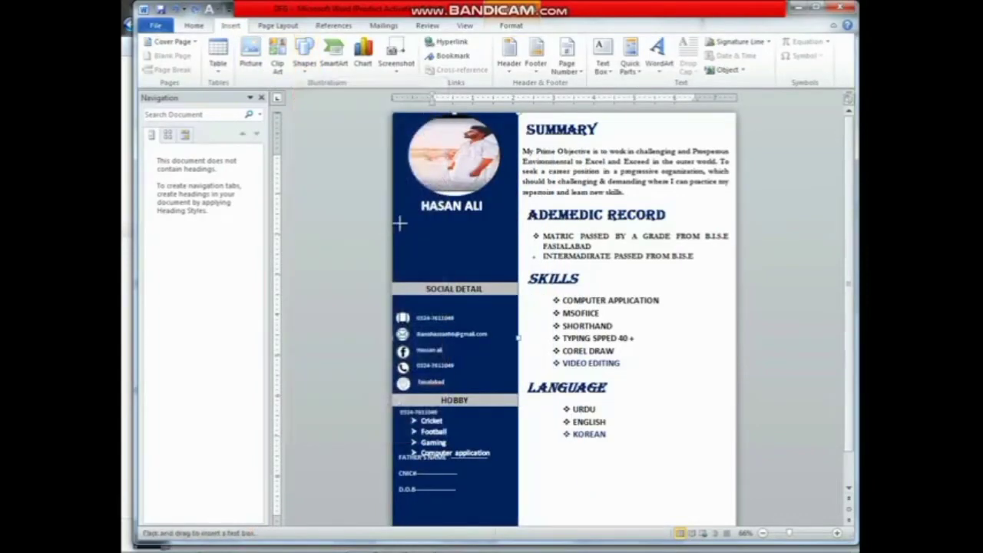
{"action": "left_click_drag", "start_coordinate": [519, 247], "coordinate": [392, 221]}
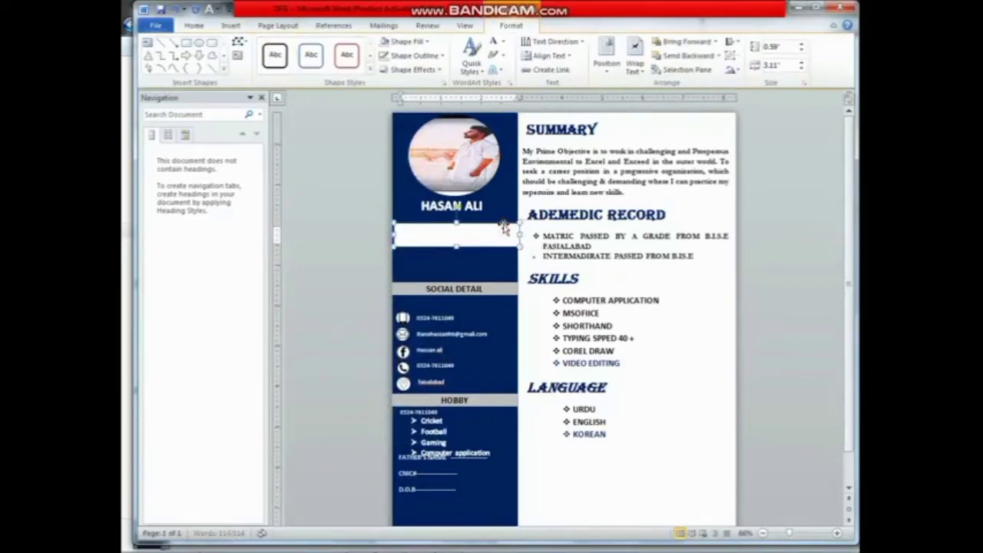
{"action": "left_click_drag", "start_coordinate": [455, 246], "coordinate": [456, 240]}
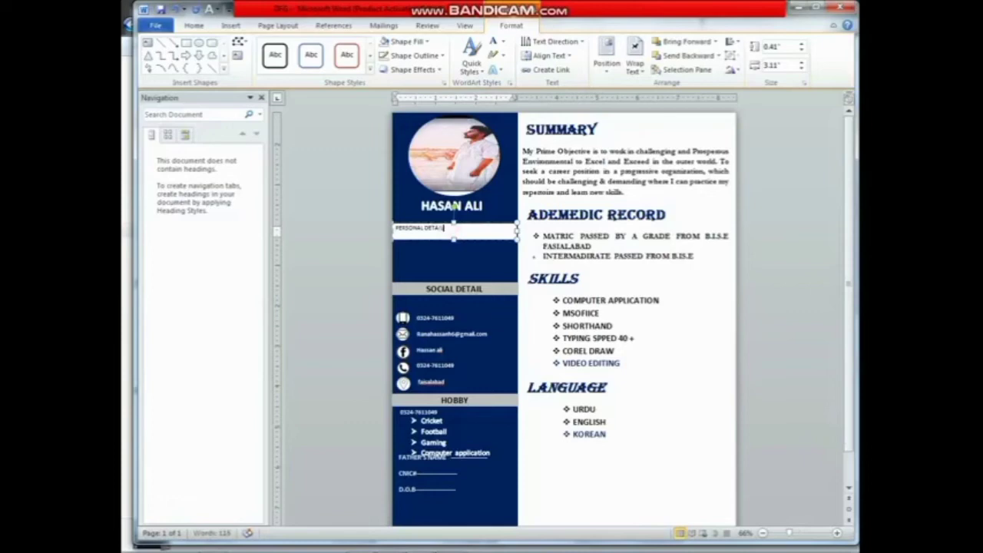
Add the heading PERSONAL DETAIL in the new text box, centred, enlarged and bold
{"action": "key", "text": "ctrl+a"}
{"action": "left_click", "coordinate": [193, 25]}
{"action": "left_click", "coordinate": [386, 66]}
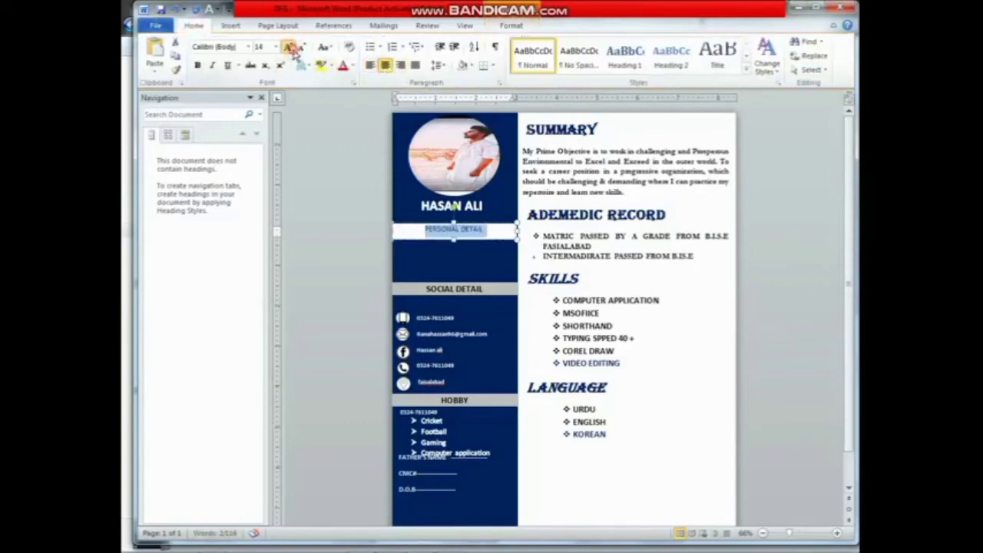
{"action": "left_click", "coordinate": [289, 47]}
{"action": "left_click", "coordinate": [197, 66]}
Move the hobby list aside, place the father's name, CNIC and D.O.B lines under PERSONAL DETAIL, and cut the stray phone number below HOBBY
{"action": "left_click", "coordinate": [492, 455]}
{"action": "scroll", "coordinate": [507, 422], "scroll_direction": "down", "scroll_amount": 1}
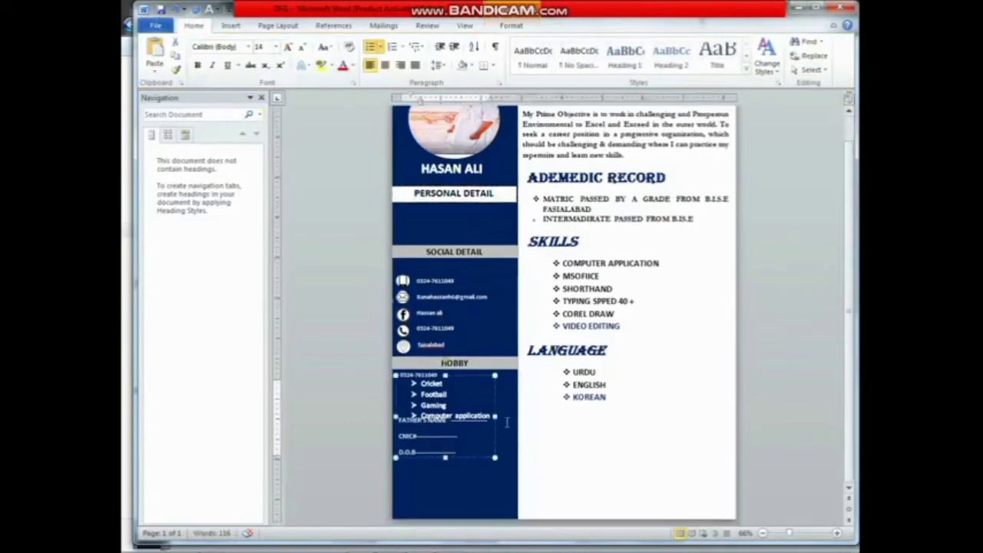
{"action": "left_click_drag", "start_coordinate": [478, 378], "coordinate": [553, 447]}
{"action": "left_click_drag", "start_coordinate": [470, 435], "coordinate": [480, 206]}
{"action": "left_click", "coordinate": [413, 394]}
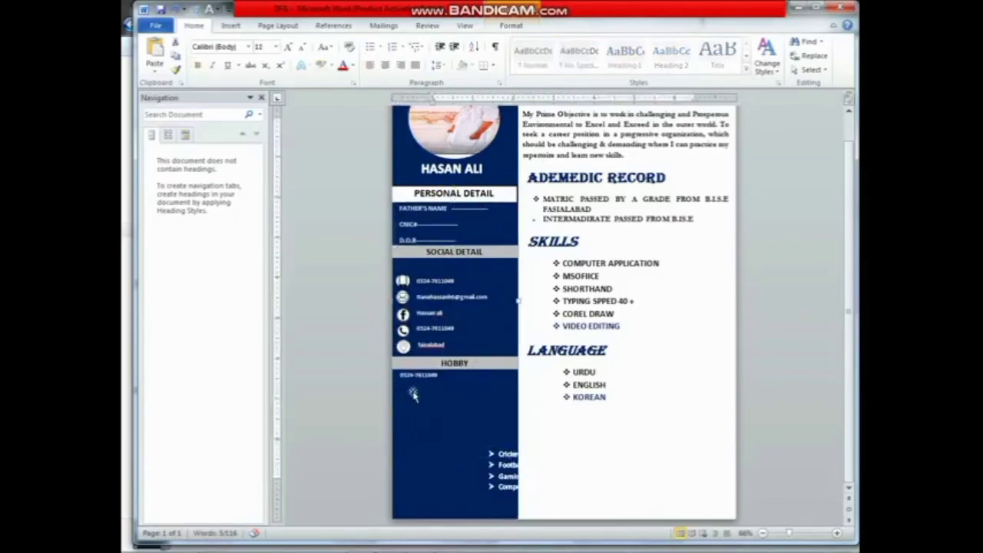
{"action": "scroll", "coordinate": [384, 256], "scroll_direction": "up", "scroll_amount": 1}
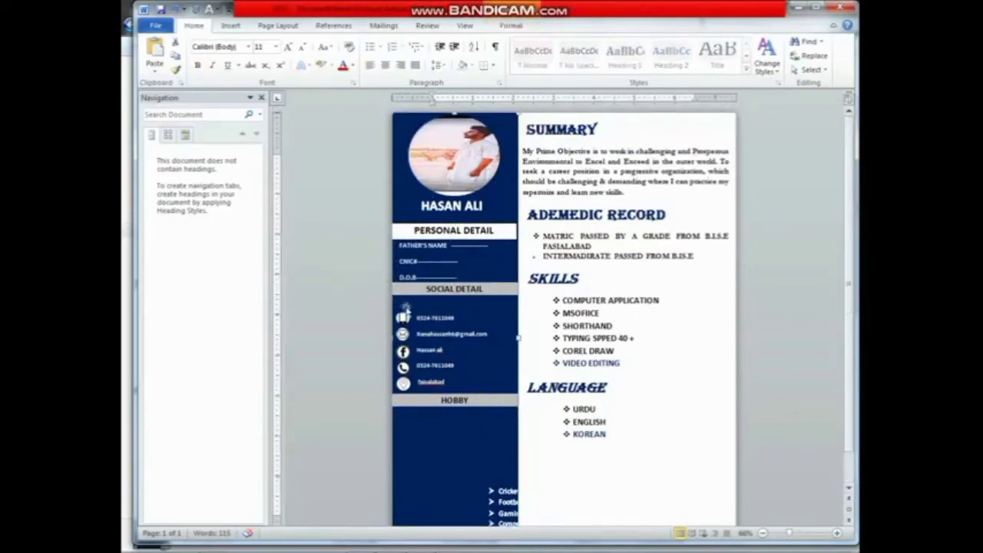
Insert the ringing-phone picture download (1) and set its text wrapping to in front of text
{"action": "left_click", "coordinate": [230, 25]}
{"action": "left_click", "coordinate": [254, 65]}
{"action": "left_click", "coordinate": [294, 106]}
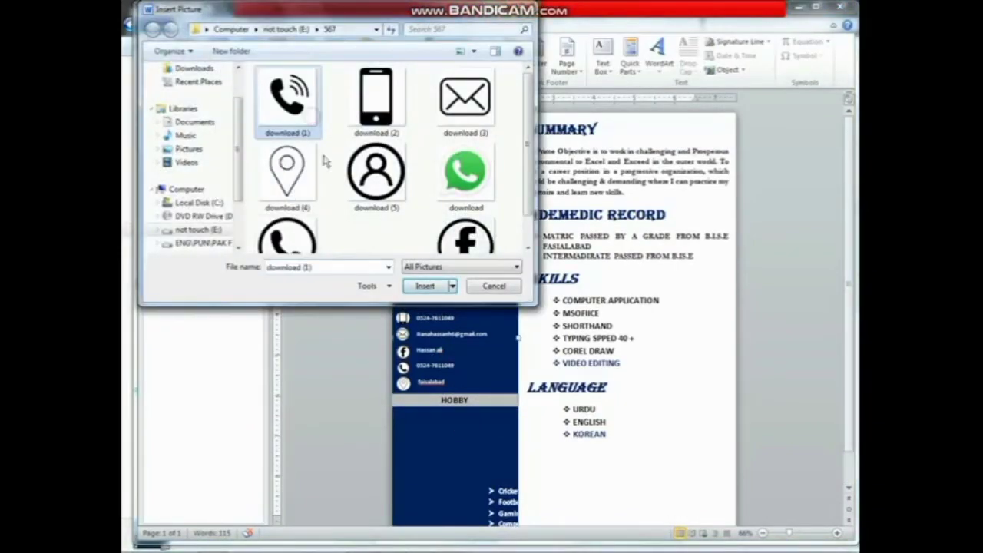
{"action": "left_click", "coordinate": [424, 286]}
{"action": "left_click", "coordinate": [631, 61]}
{"action": "left_click", "coordinate": [658, 180]}
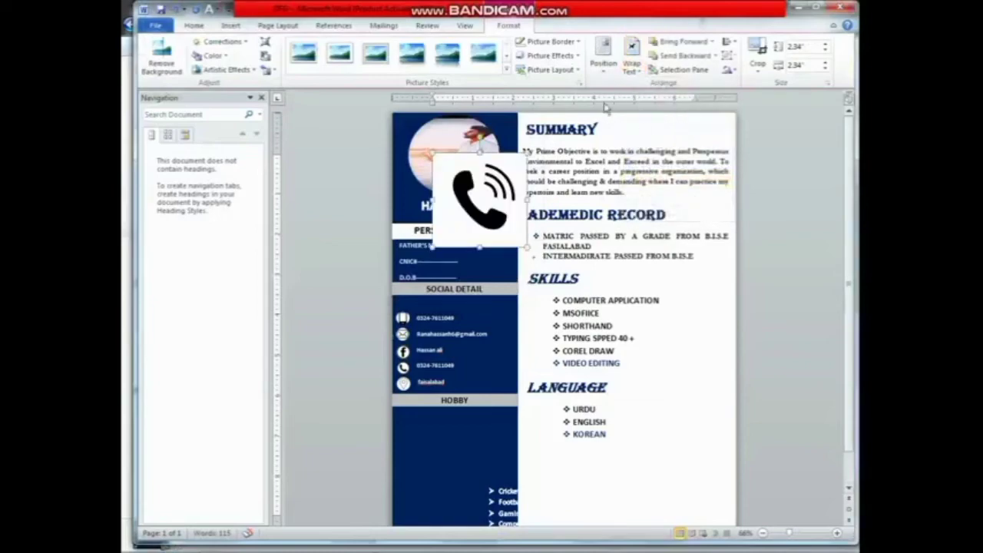
Crop the phone picture to an oval shape
{"action": "left_click", "coordinate": [758, 63]}
{"action": "mouse_move", "coordinate": [765, 100]}
{"action": "left_click", "coordinate": [587, 136]}
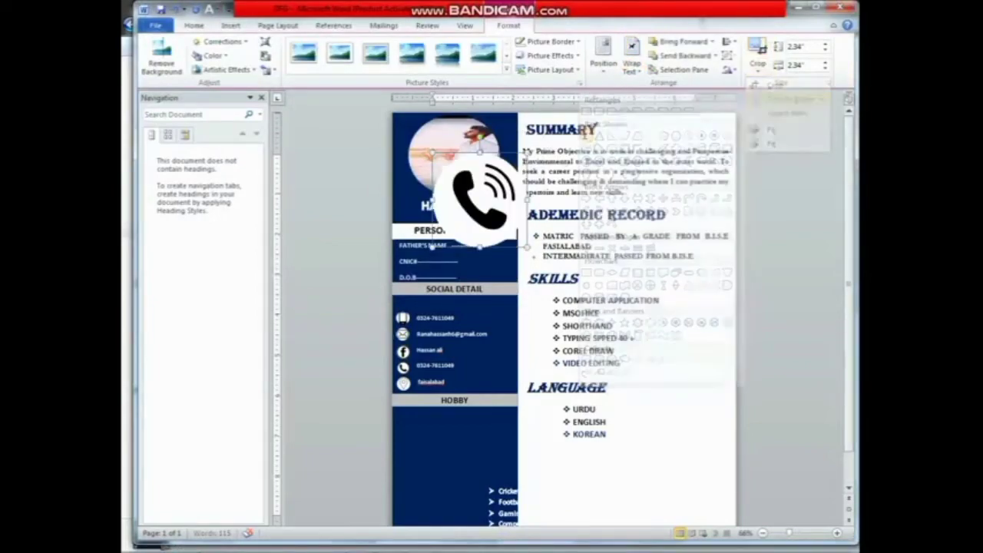
Shrink the round phone icon to about 0.43" and place it above the other icons under SOCIAL DETAIL
{"action": "left_click_drag", "start_coordinate": [491, 192], "coordinate": [463, 246]}
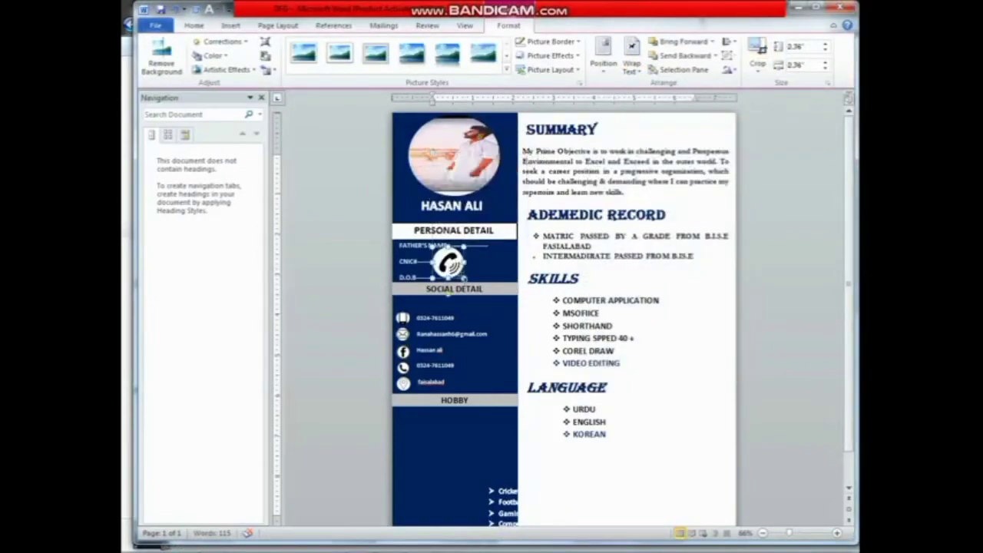
{"action": "left_click_drag", "start_coordinate": [433, 278], "coordinate": [441, 269]}
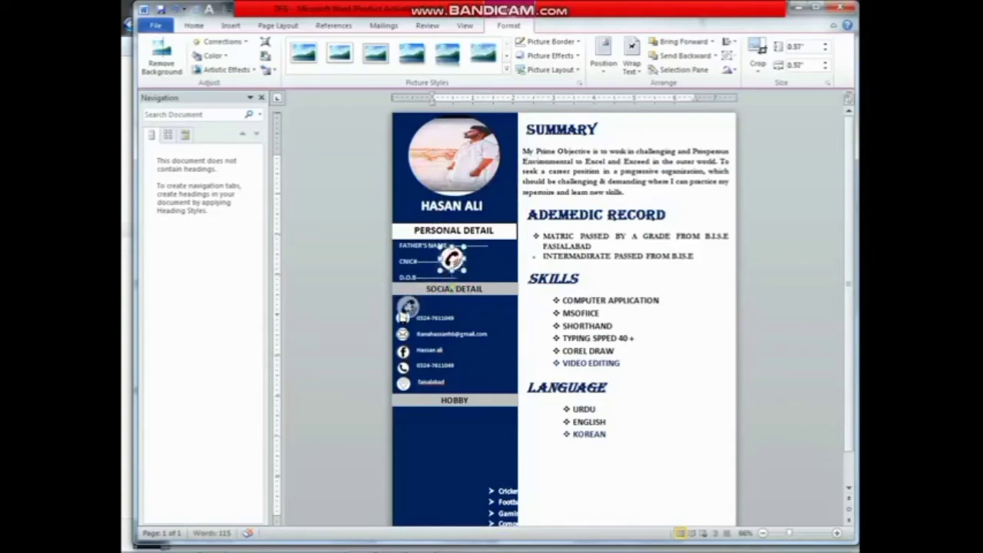
{"action": "mouse_move", "coordinate": [410, 308]}
{"action": "left_mouse_down"}
{"action": "mouse_move", "coordinate": [429, 309]}
{"action": "mouse_move", "coordinate": [406, 306]}
{"action": "left_mouse_up"}
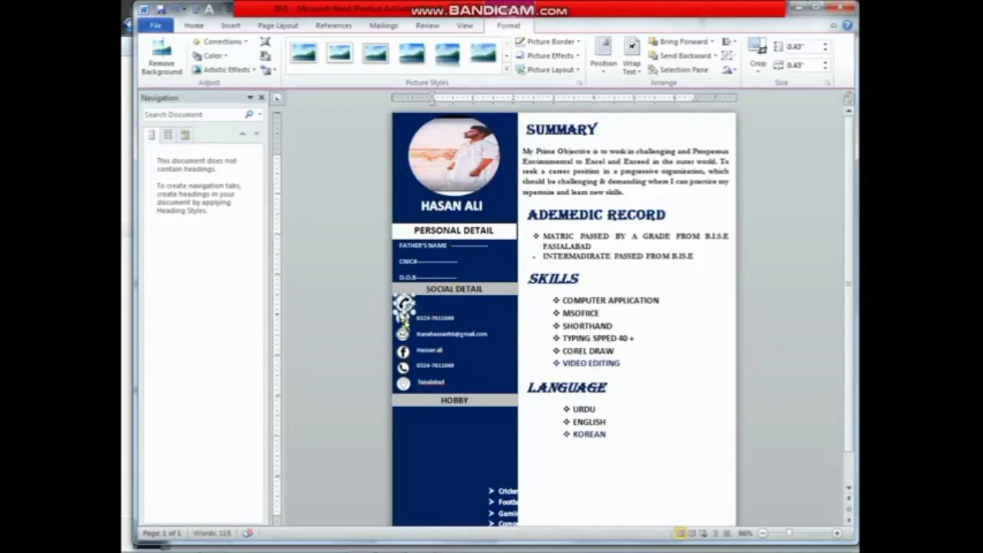
Paste the phone number text box and position it beside the new phone icon
{"action": "left_click", "coordinate": [461, 305]}
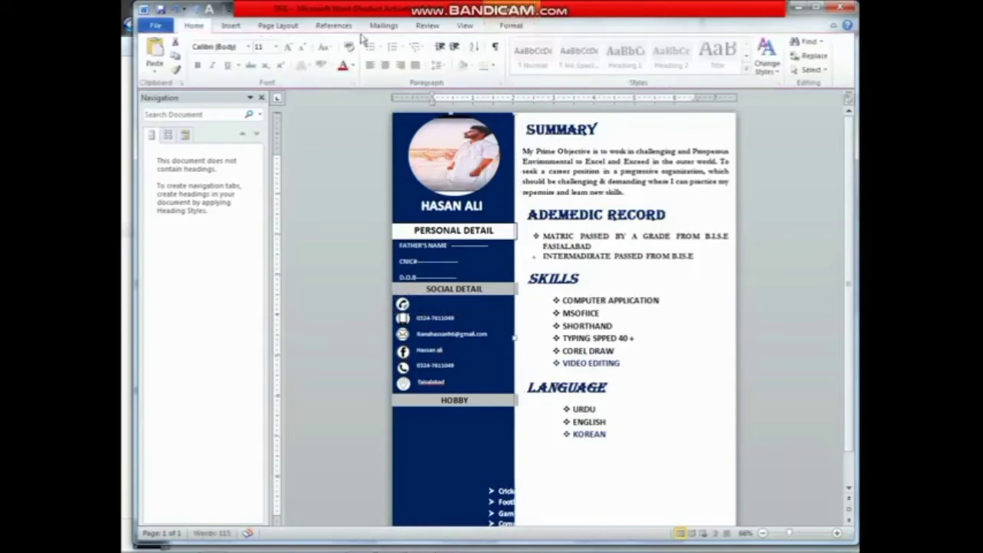
{"action": "key", "text": "ctrl+v"}
{"action": "left_click_drag", "start_coordinate": [481, 323], "coordinate": [483, 304]}
Move the hobby list back into the sidebar beneath the HOBBY heading
{"action": "scroll", "coordinate": [469, 351], "scroll_direction": "down", "scroll_amount": 2}
{"action": "left_click_drag", "start_coordinate": [509, 436], "coordinate": [422, 382]}
{"action": "left_click", "coordinate": [553, 428]}
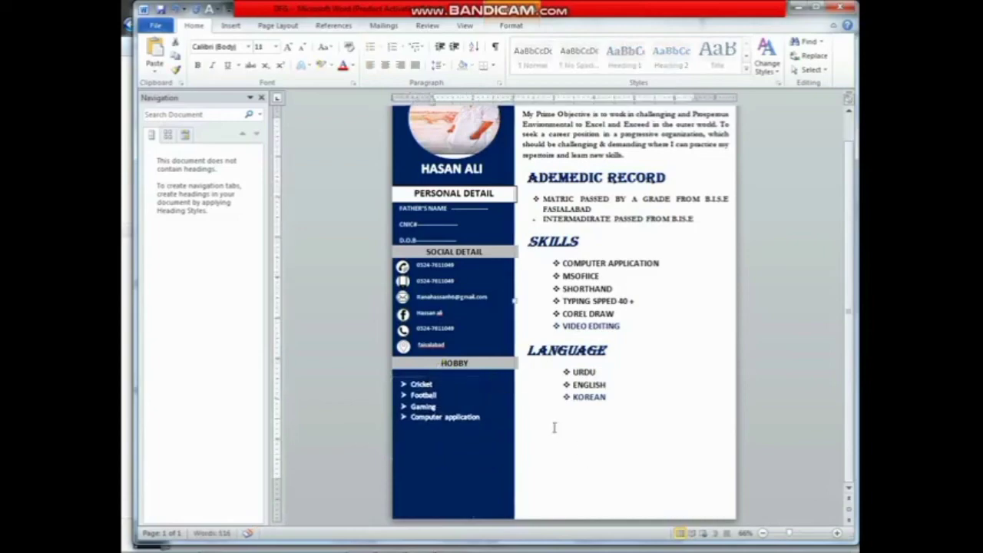
Narrow the HOBBY heading bar to the sidebar's edge and shift it slightly down
{"action": "left_click", "coordinate": [492, 363]}
{"action": "left_click", "coordinate": [530, 411]}
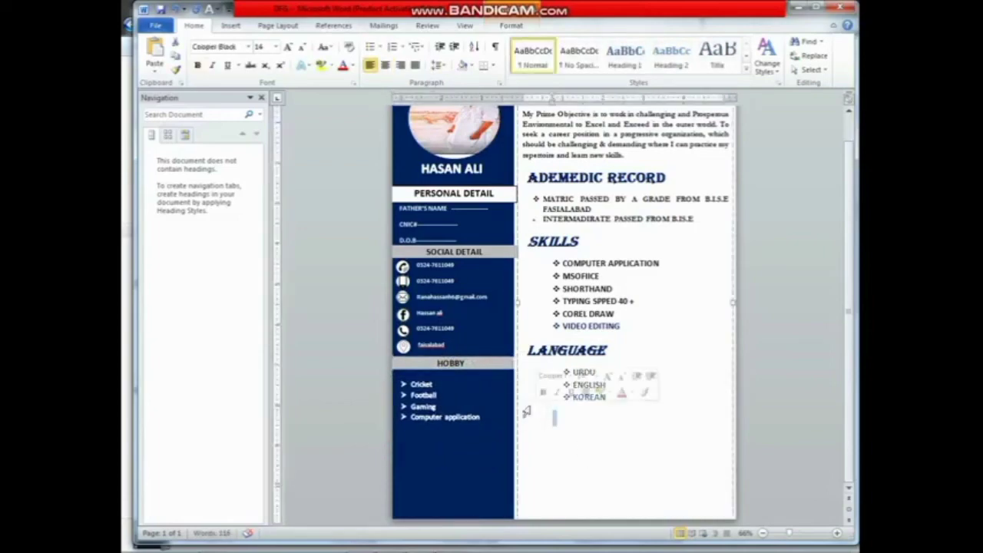
{"action": "left_click", "coordinate": [518, 391]}
{"action": "left_click", "coordinate": [451, 363]}
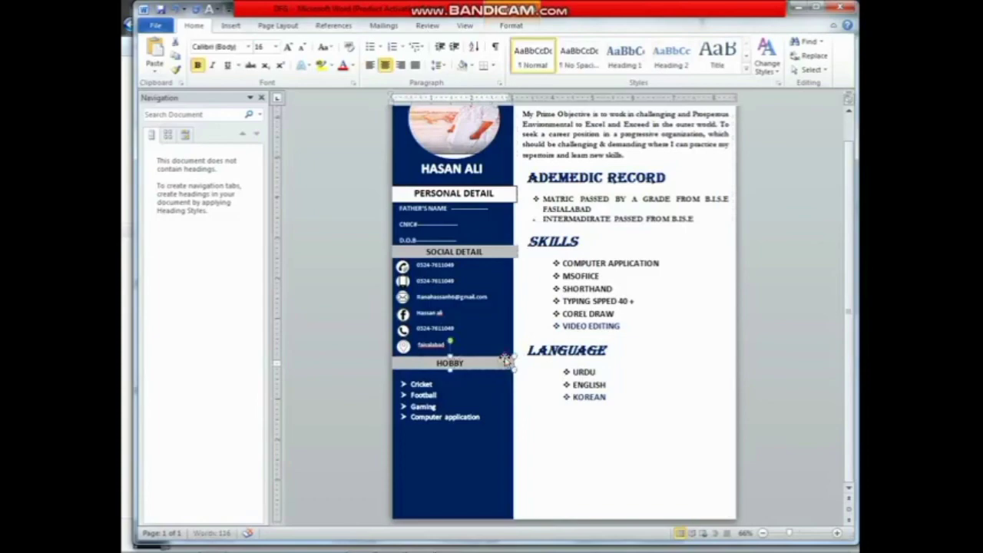
{"action": "left_click", "coordinate": [538, 386]}
{"action": "left_click", "coordinate": [494, 358]}
{"action": "left_click_drag", "start_coordinate": [493, 357], "coordinate": [512, 365]}
{"action": "left_click", "coordinate": [553, 391]}
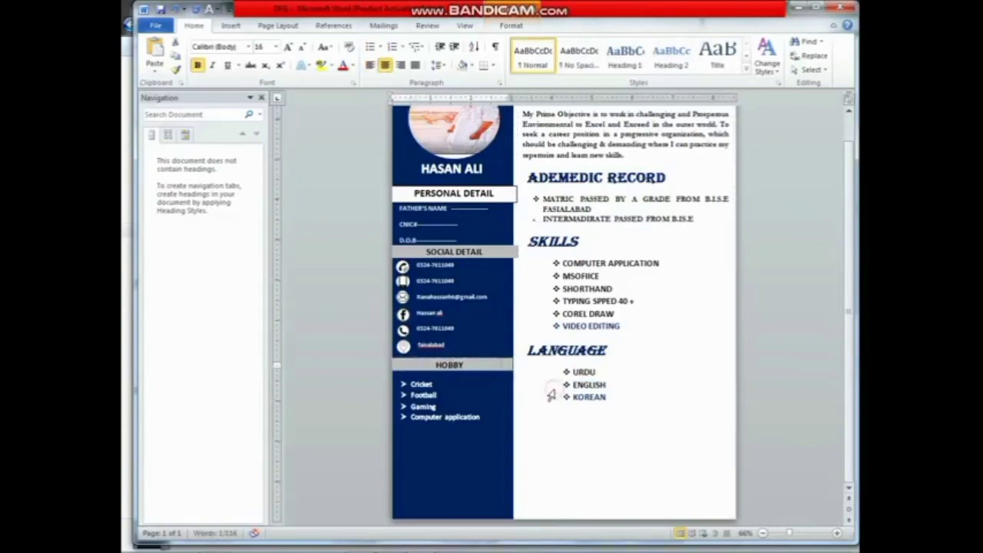